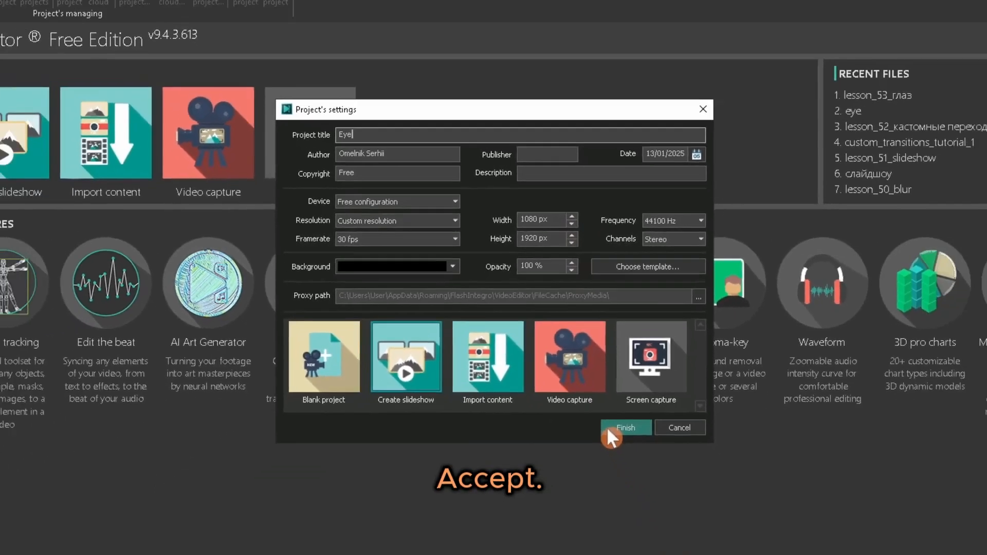
Finish creating the 1080 × 1920 px, 30 fps project titled Eye and dismiss the slideshow wizard.
click(684, 527)
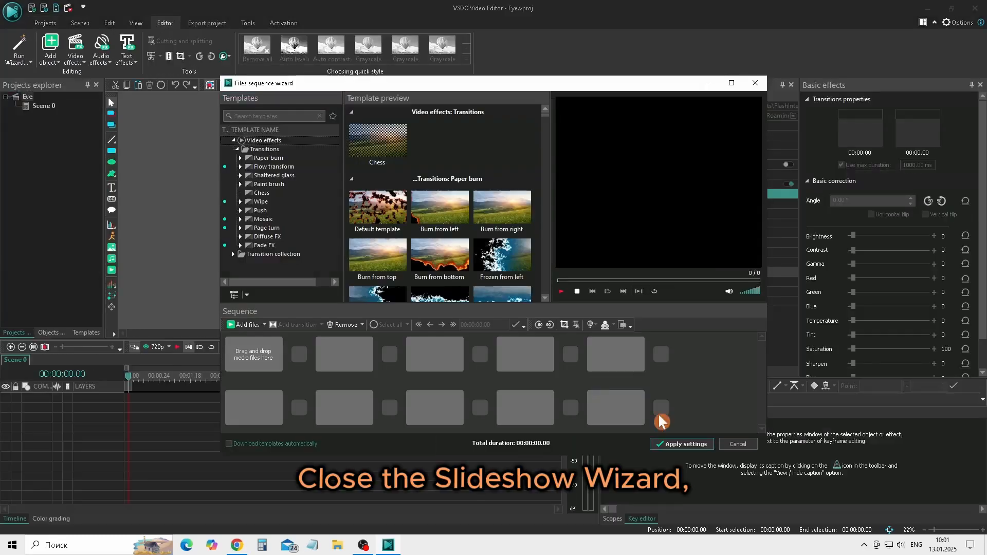
click(729, 444)
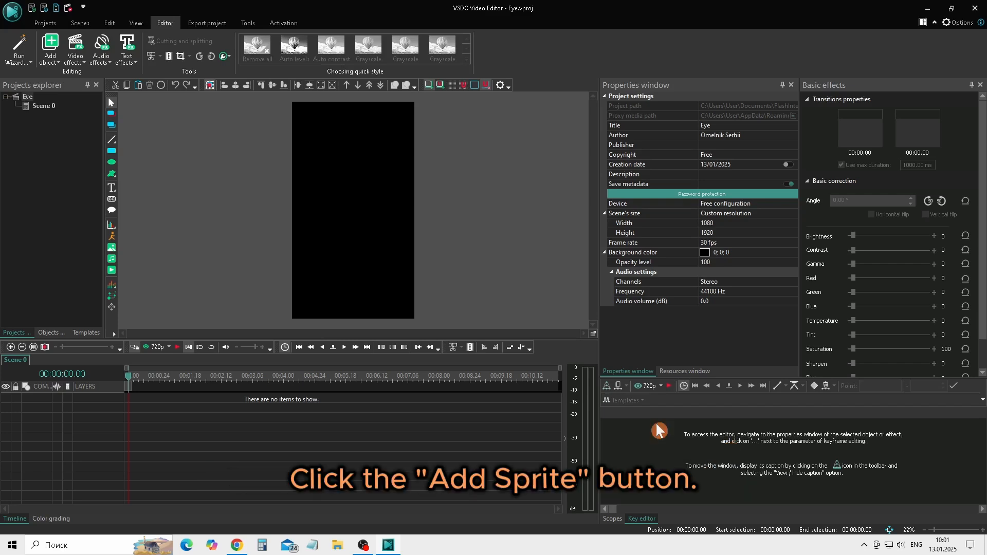
Add a sprite from the start of the scene with a 00:01:00.00 duration, drawn about 341 × 500 px near the frame's centre.
click(111, 113)
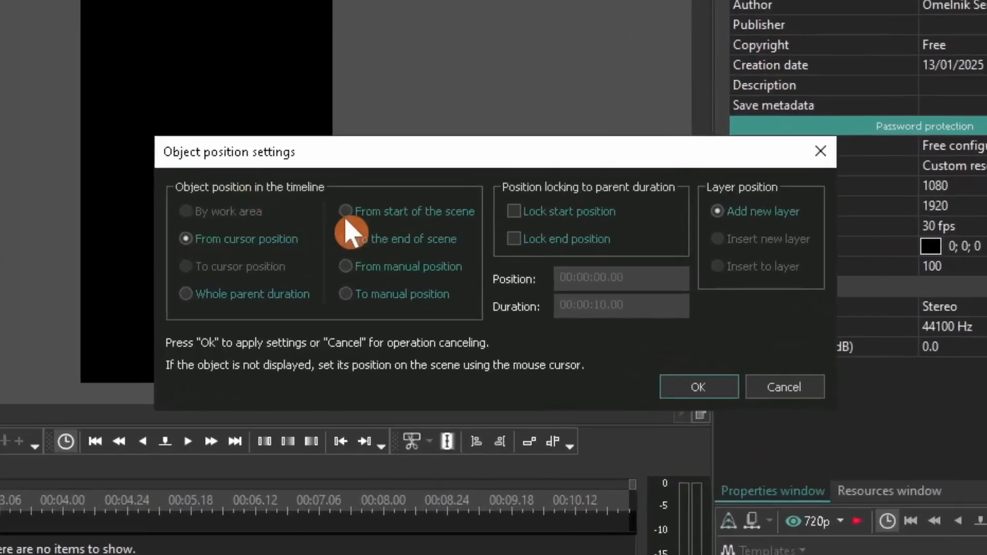
click(440, 236)
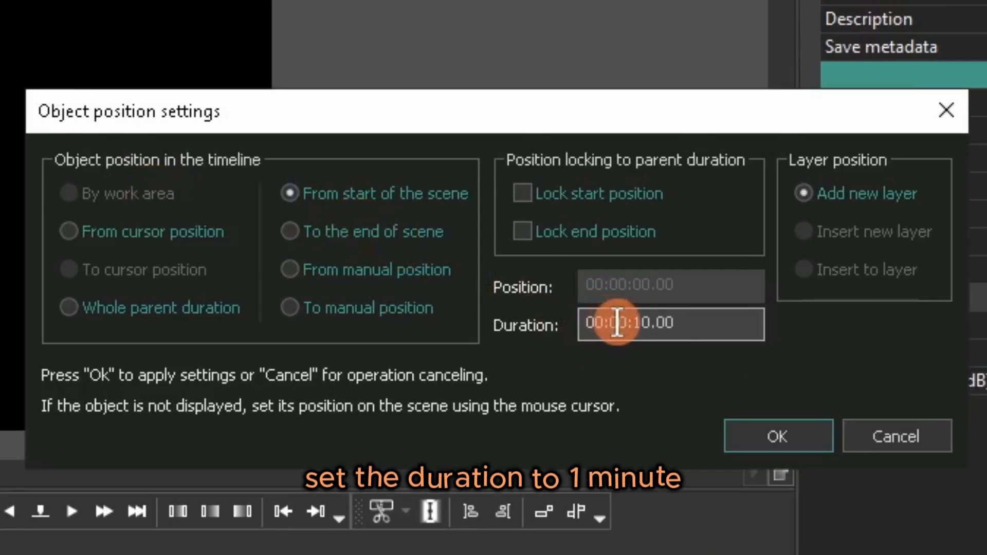
drag(617, 323, 715, 323)
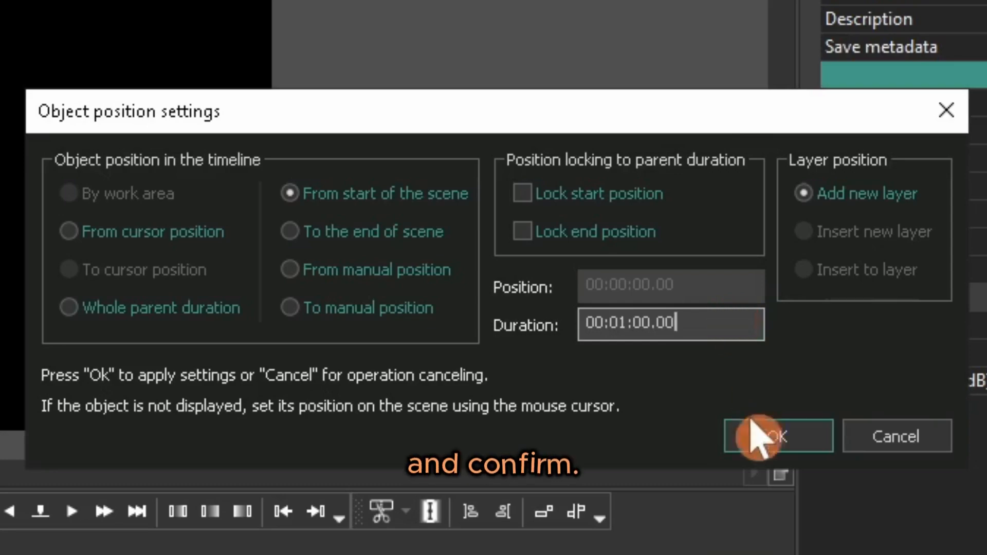
click(756, 433)
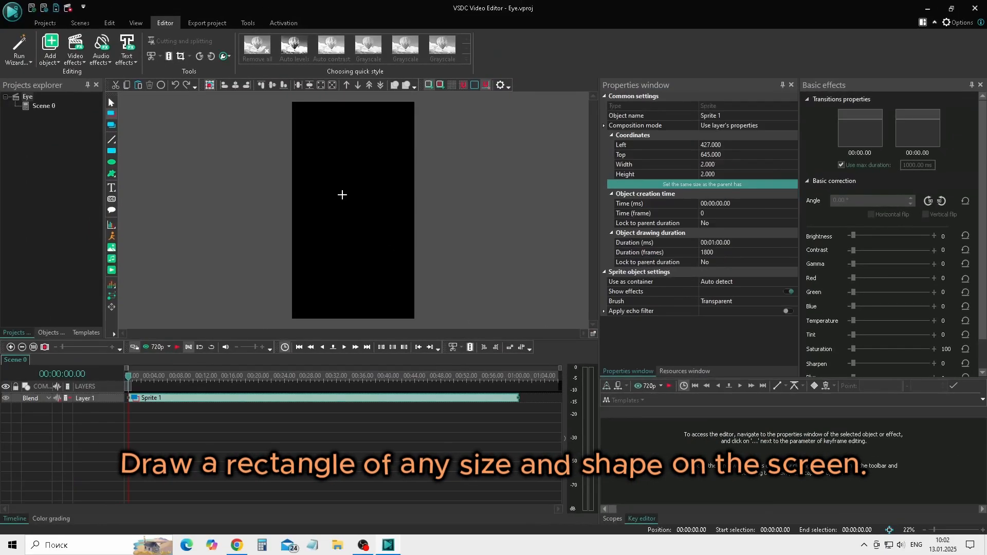
drag(340, 175, 379, 231)
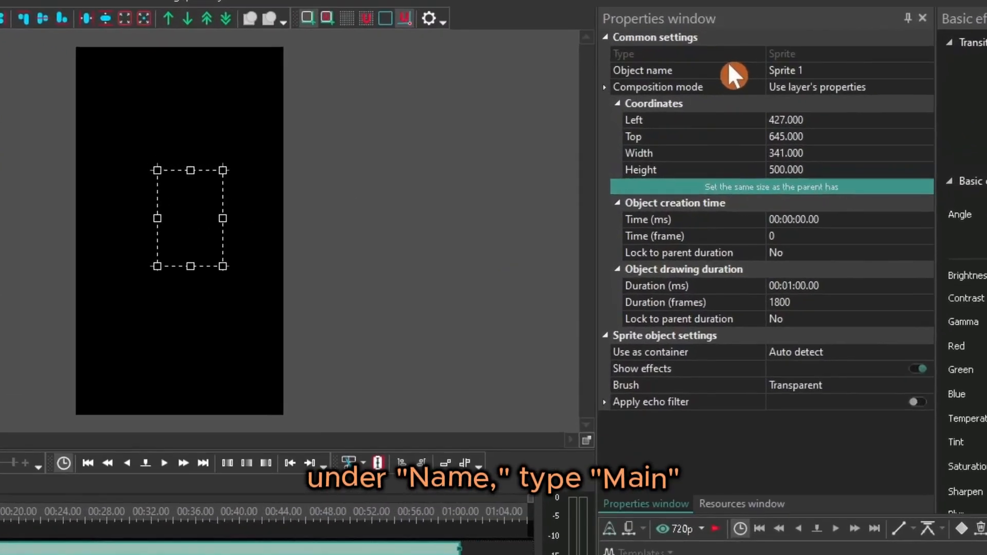
Rename the sprite as Main and give it the same size as its parent.
click(745, 72)
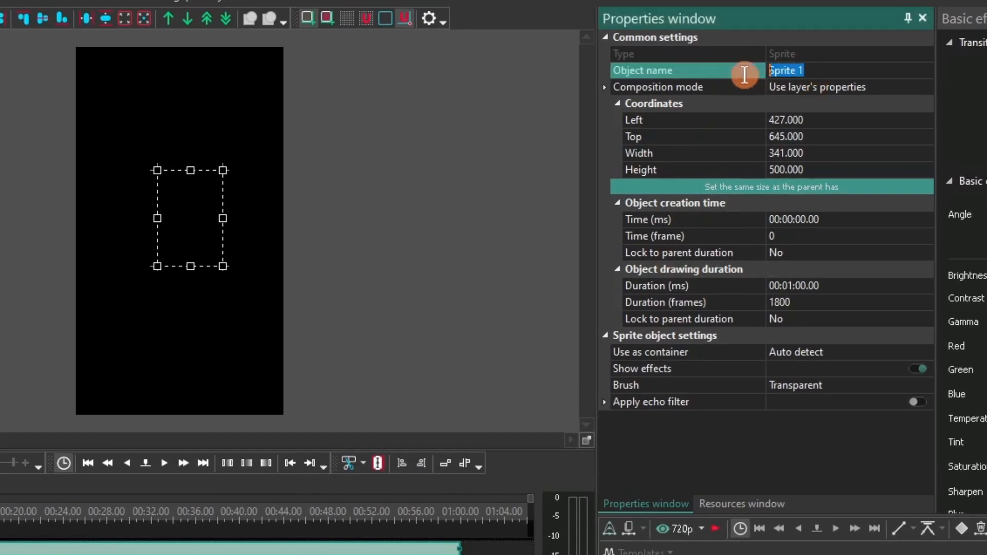
text(Main)
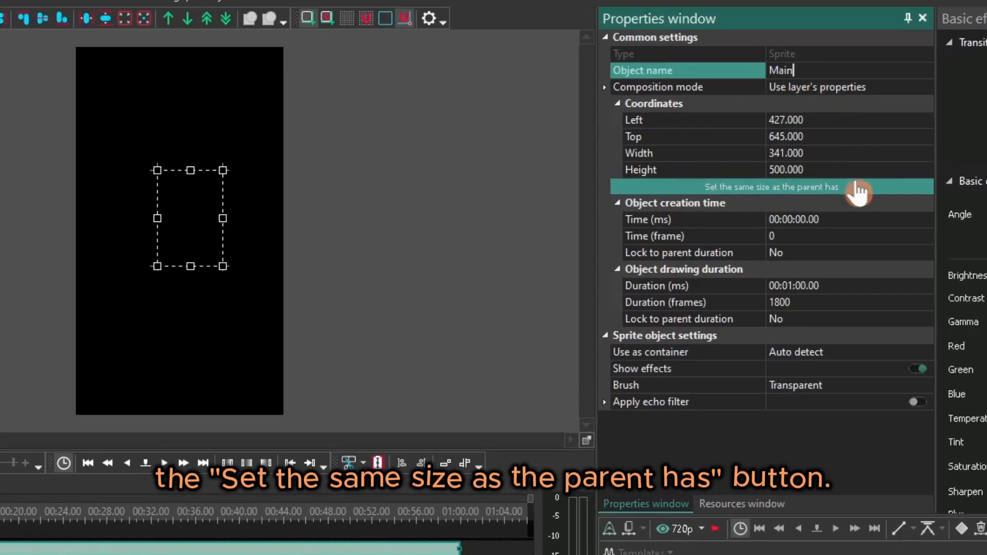
click(858, 189)
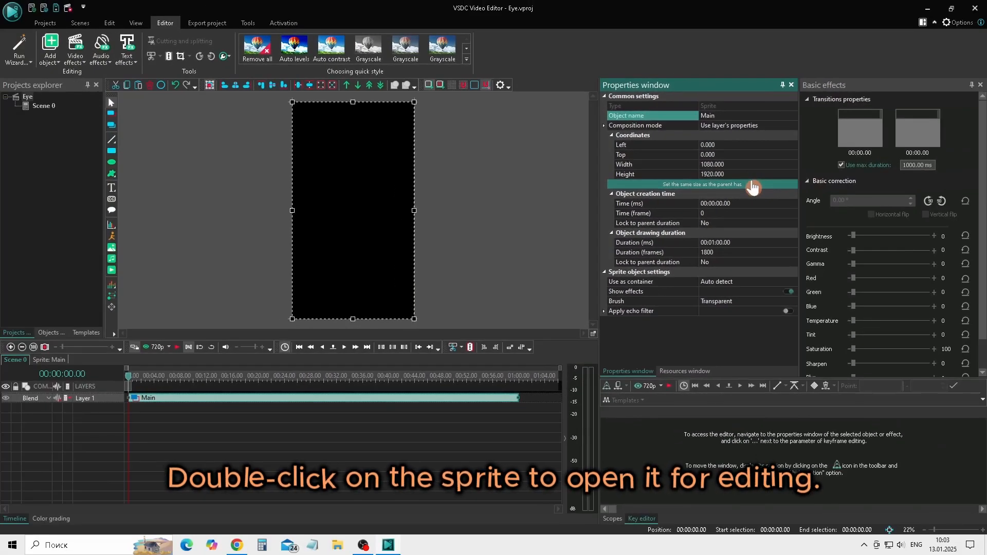
Open the Main sprite for editing and import eye.mp4 and reflection.mp4 from the eye folder in Downloads as project resources.
double_click(343, 399)
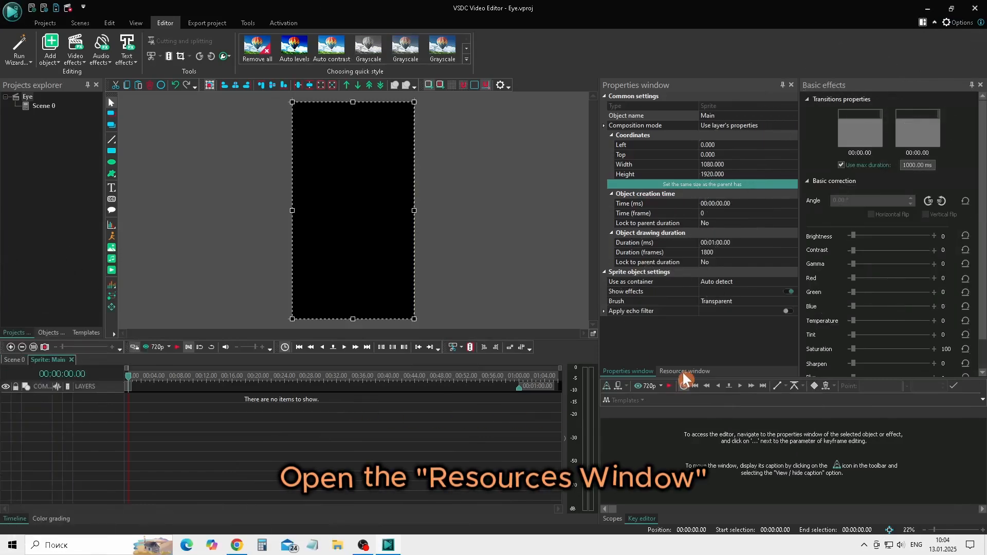
click(685, 371)
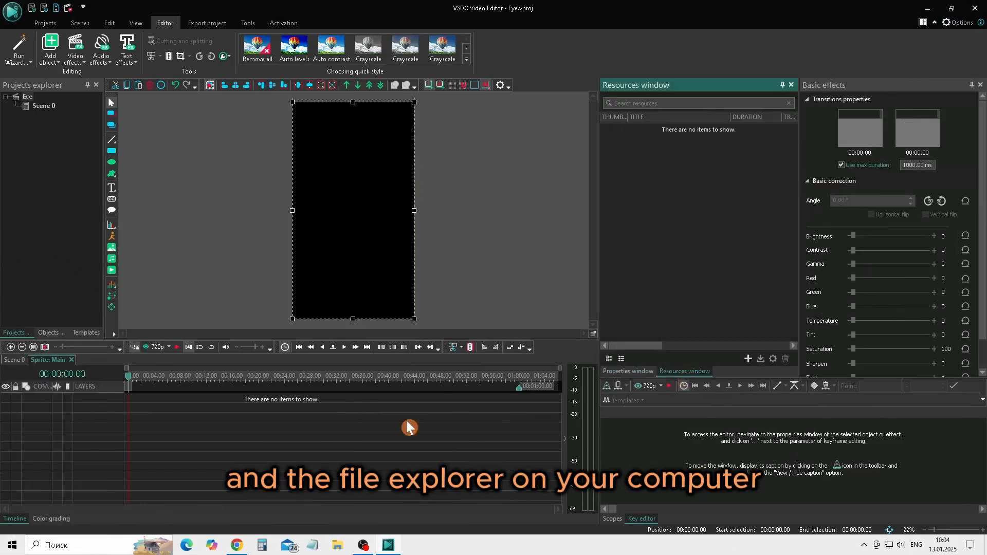
click(338, 546)
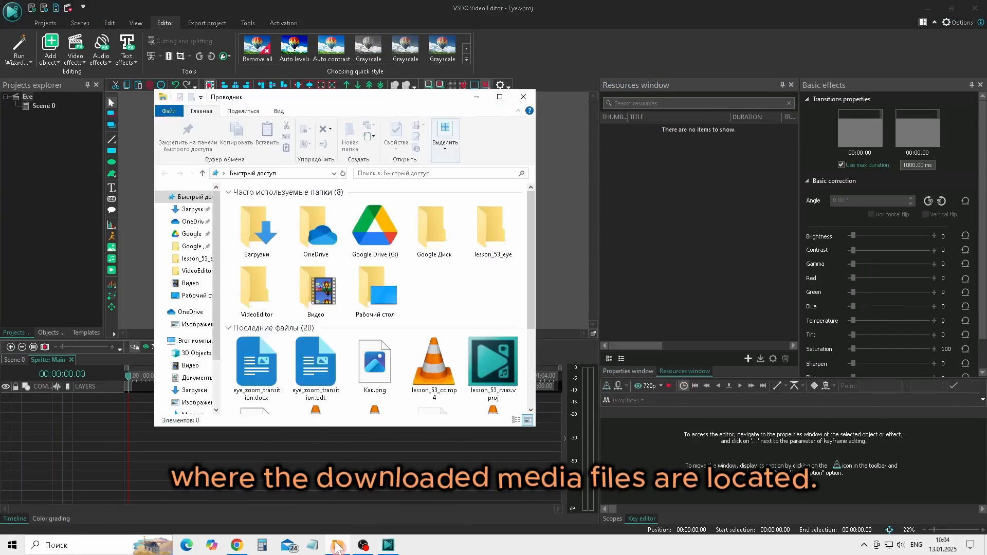
click(191, 210)
click(262, 316)
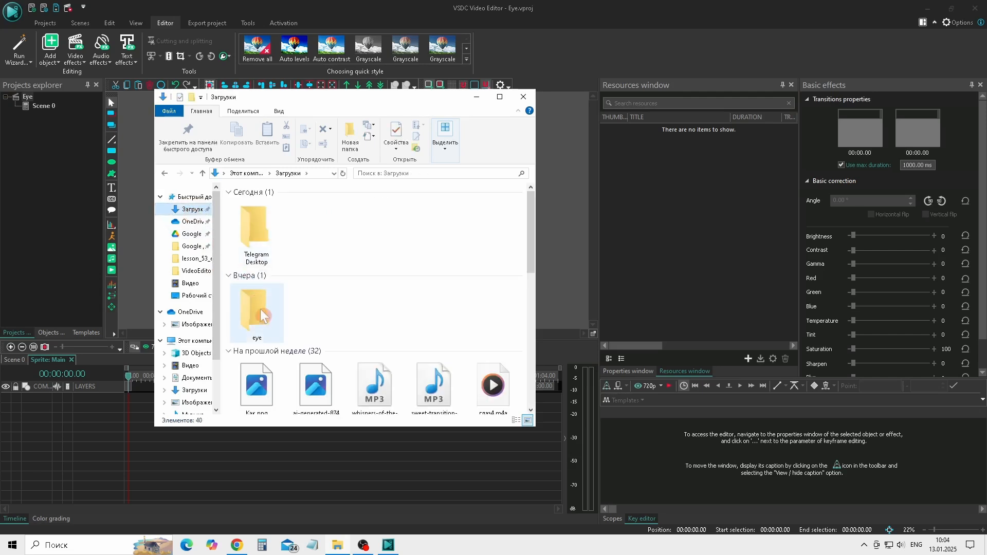
double_click(262, 316)
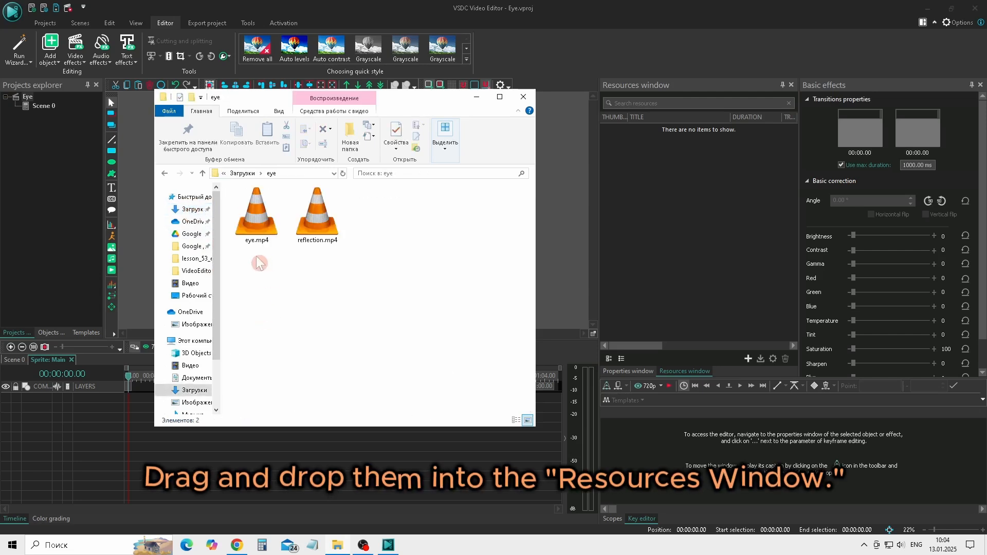
drag(260, 260, 712, 192)
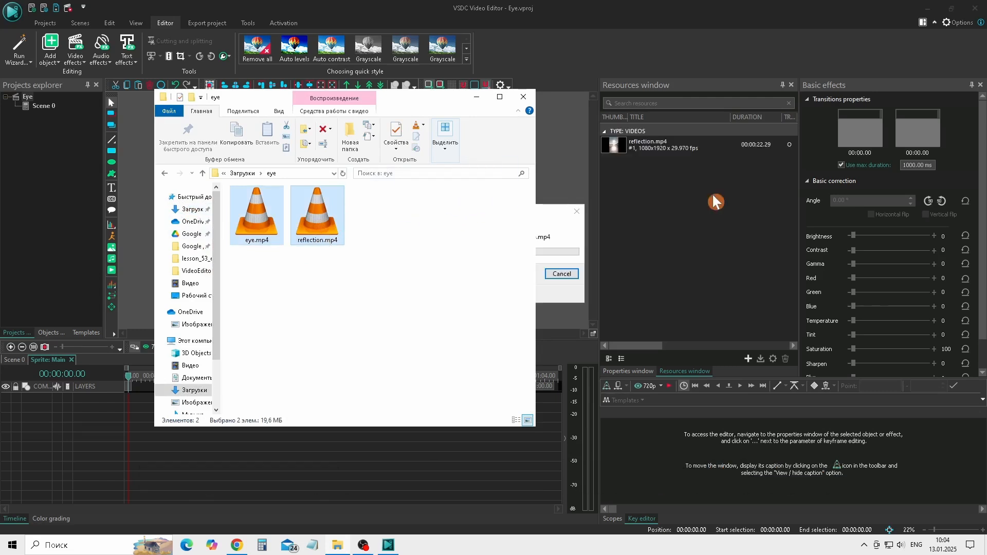
click(523, 97)
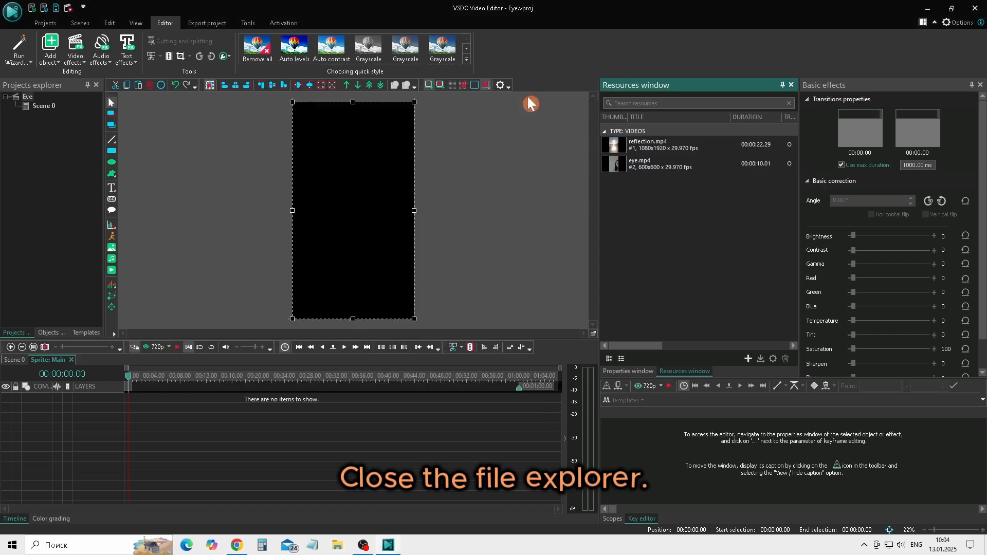
Add eye.mp4 to the Main sprite's timeline as video and apply auto cropping to the clip.
drag(635, 162, 318, 353)
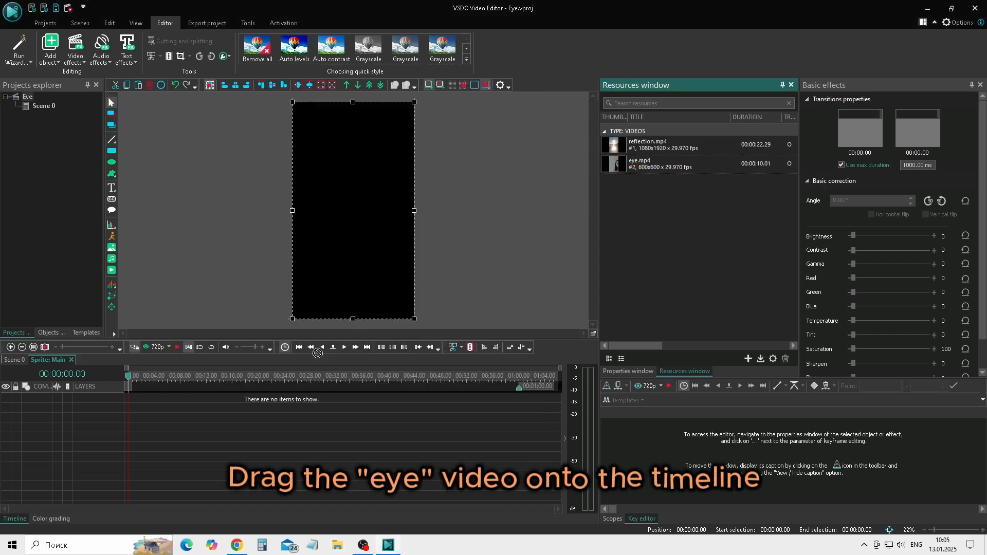
drag(260, 411, 260, 409)
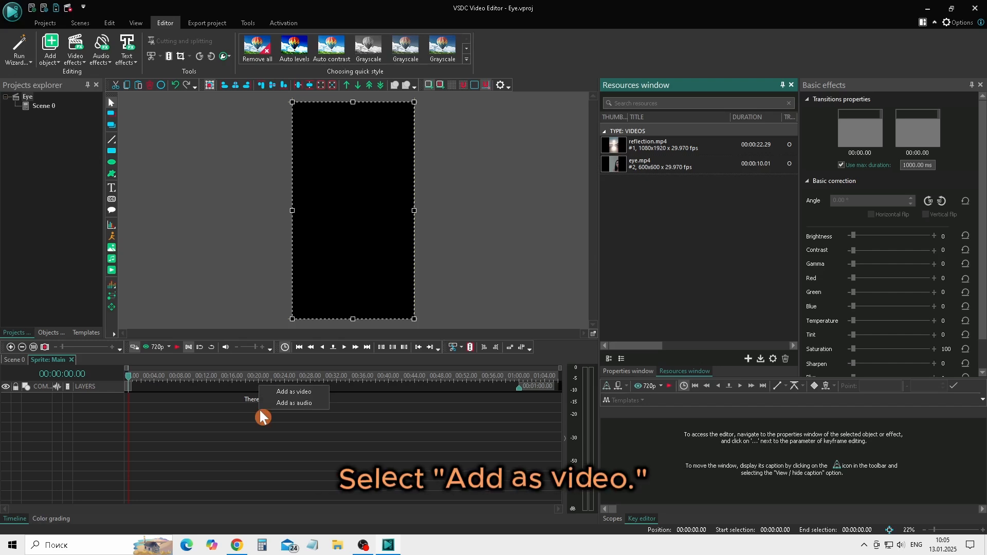
click(280, 393)
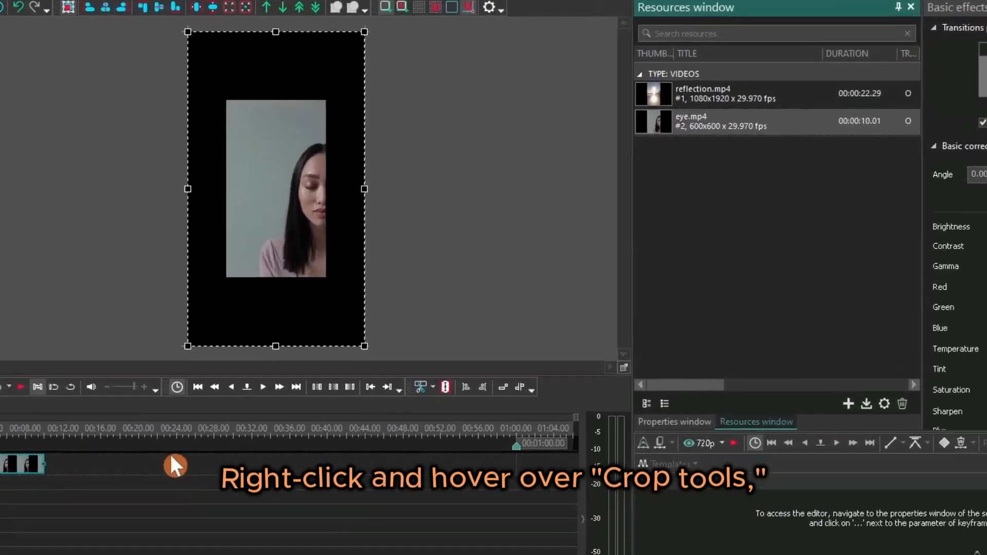
right_click(280, 392)
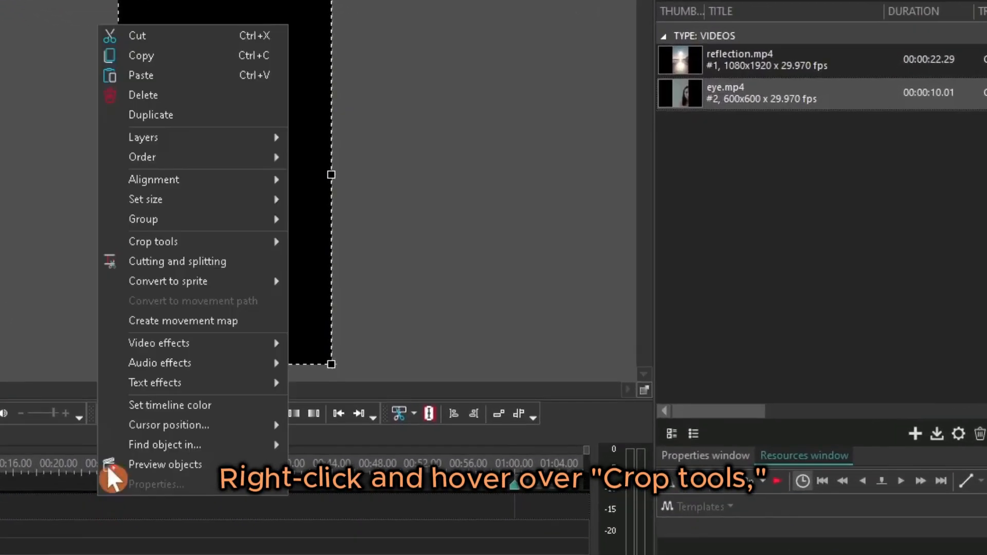
mouse_move(199, 246)
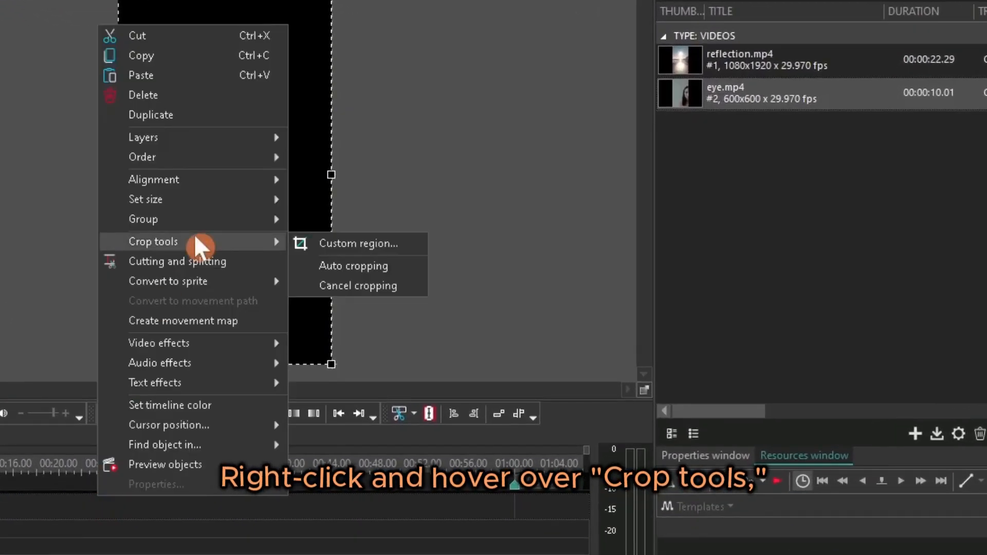
click(320, 269)
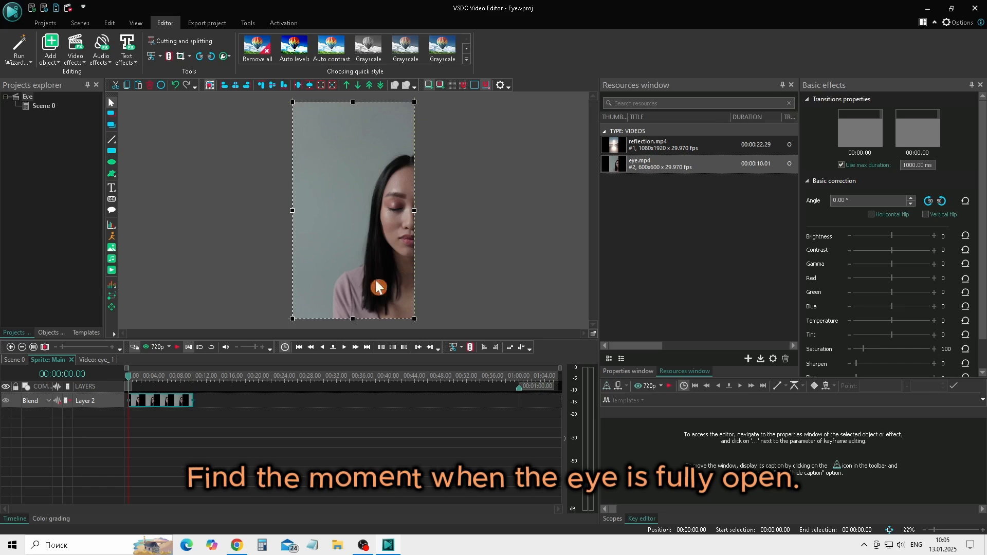
Move the playhead to 00:00:02.20, where the eye is fully open, and open the eye clip for editing.
click(178, 347)
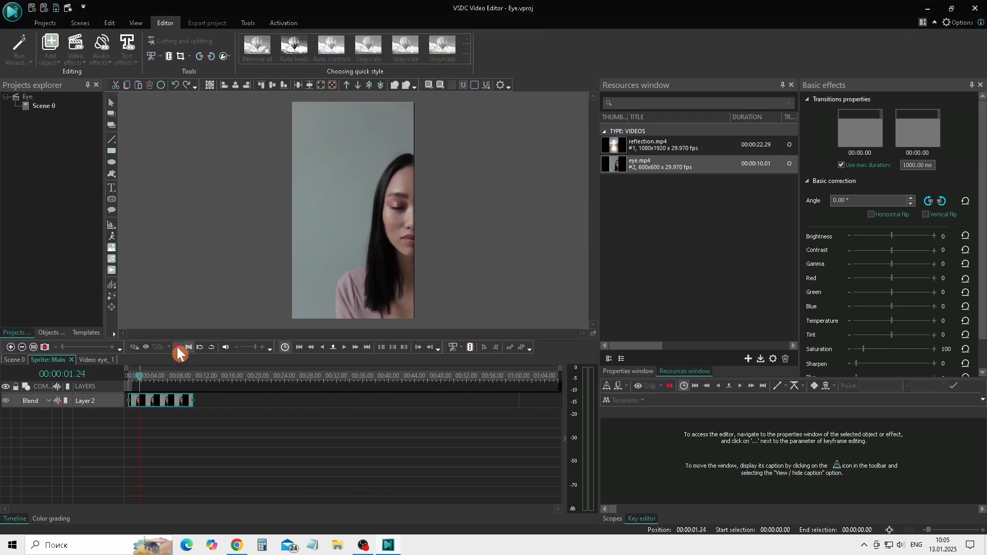
click(177, 347)
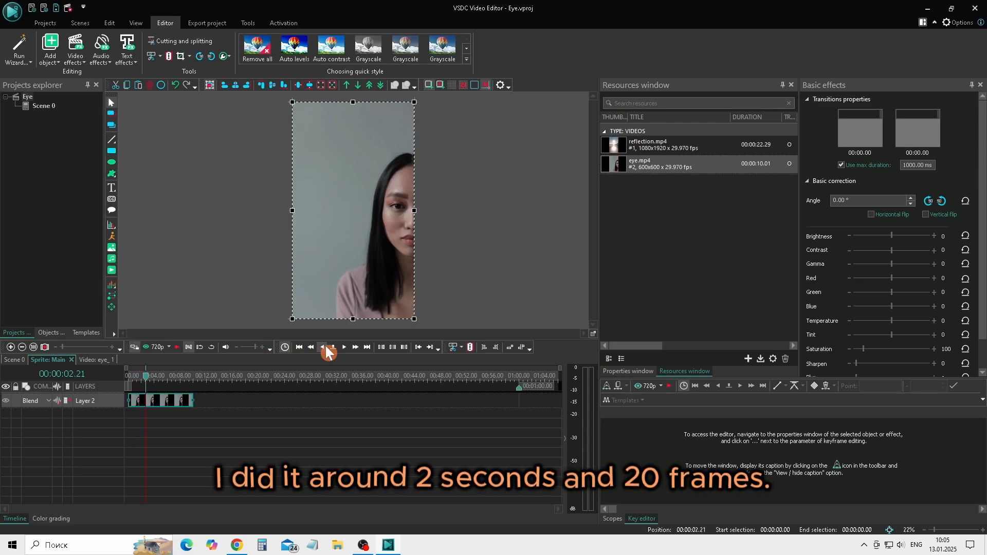
double_click(189, 402)
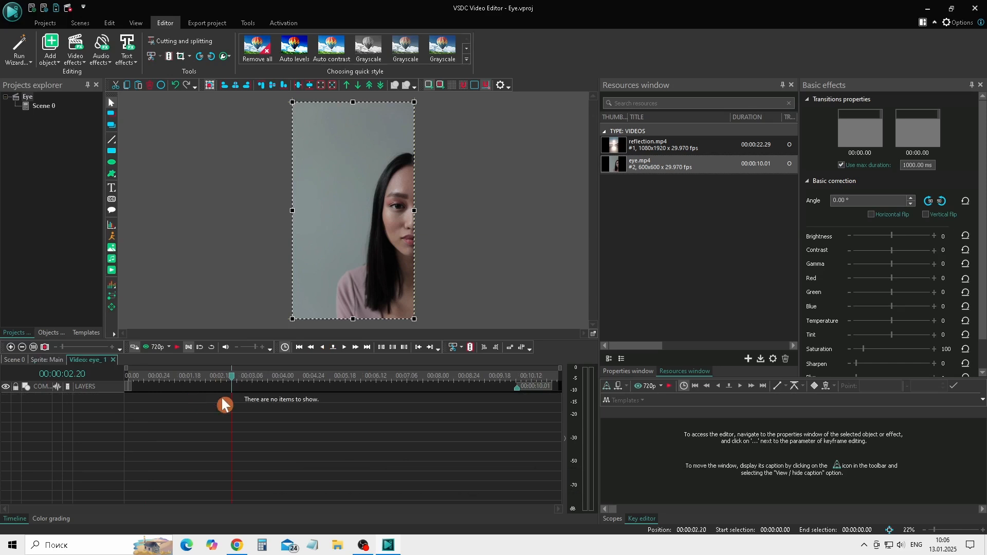
Draw an ellipse about 25 × 20 px over the pupil of the open eye, slightly smaller than the pupil.
click(910, 536)
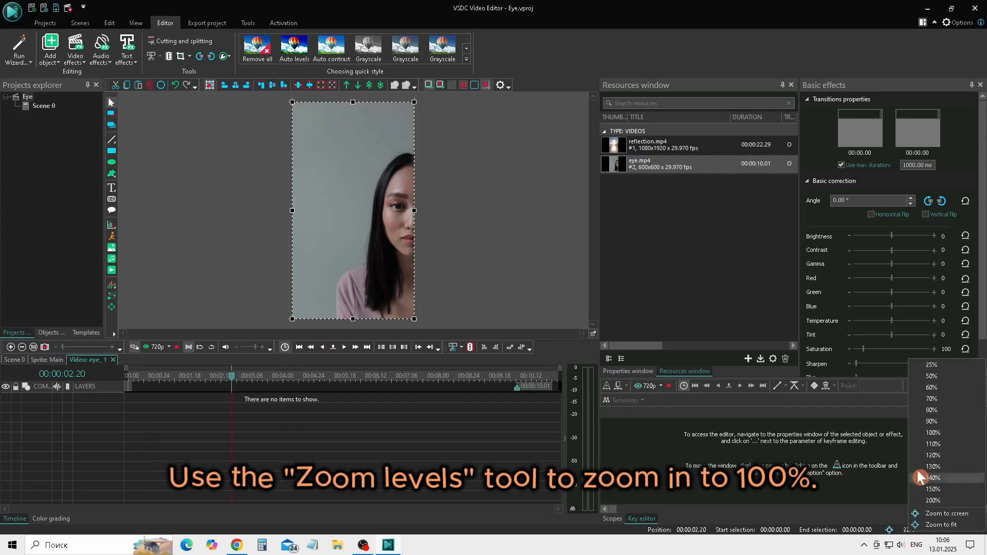
click(928, 434)
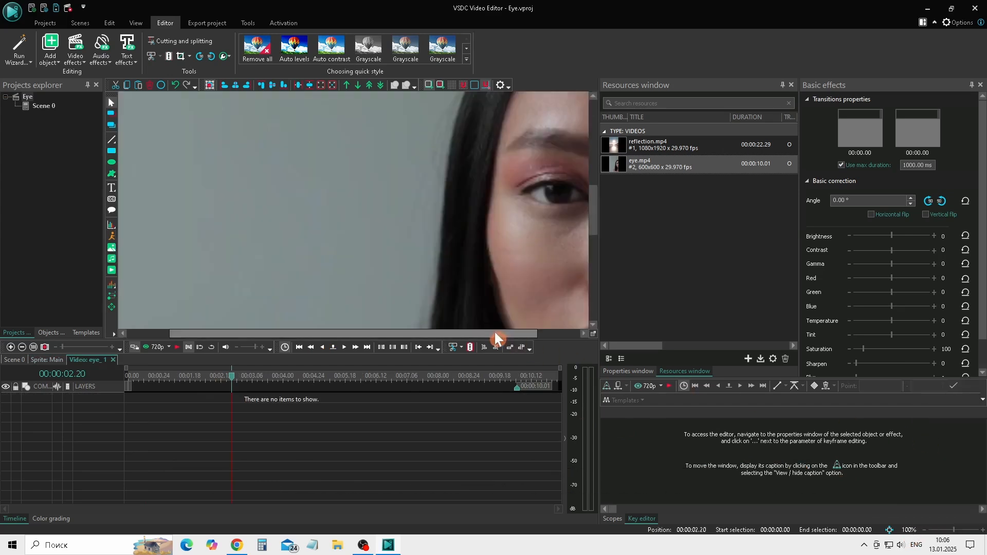
drag(495, 331, 552, 332)
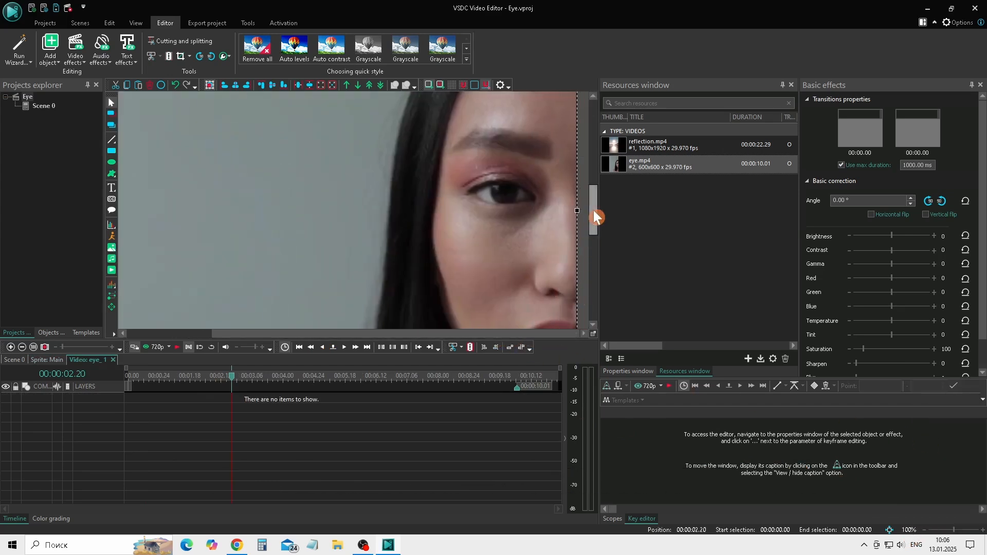
drag(593, 211, 594, 207)
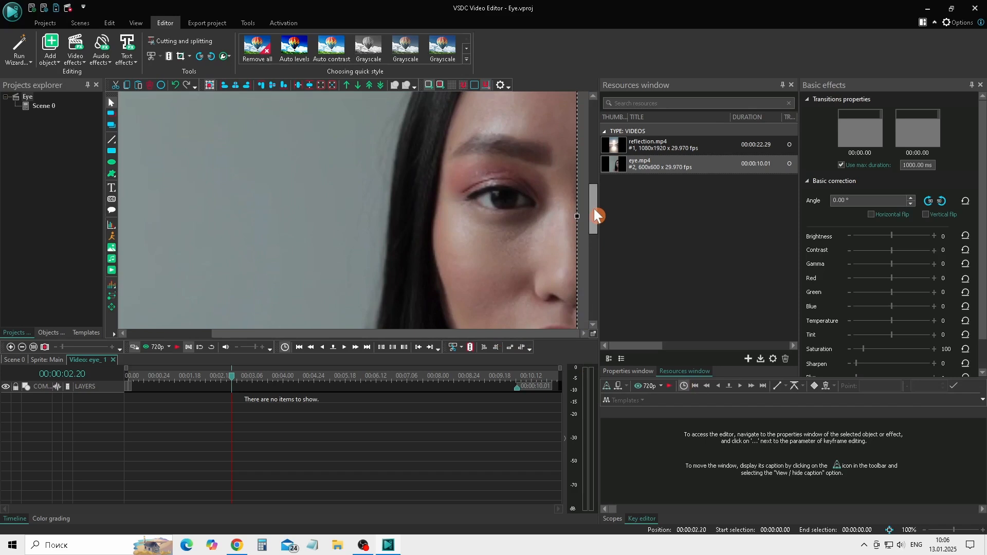
click(111, 163)
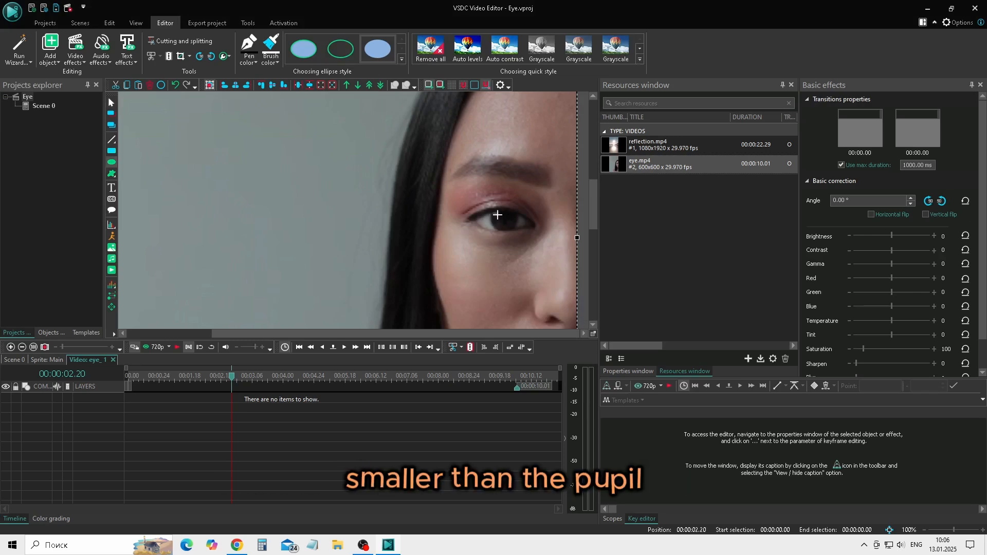
drag(498, 215, 510, 225)
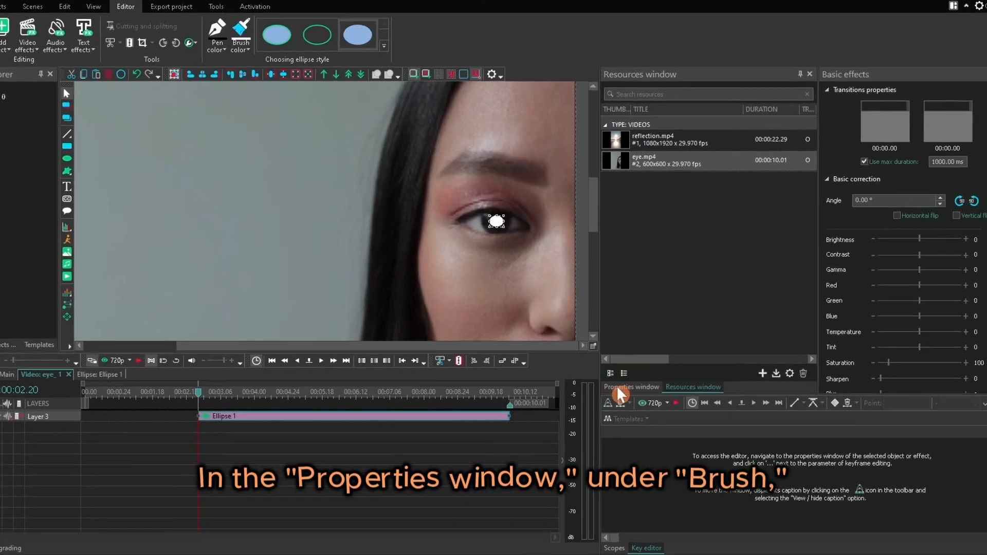
Set the solid brush color of the ellipse over the pupil to black (#000000).
click(616, 372)
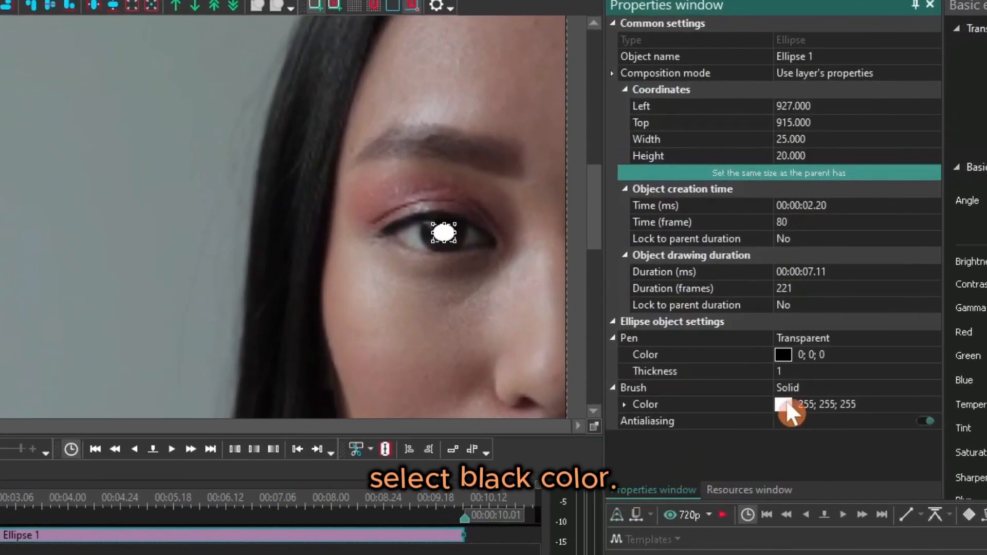
click(786, 405)
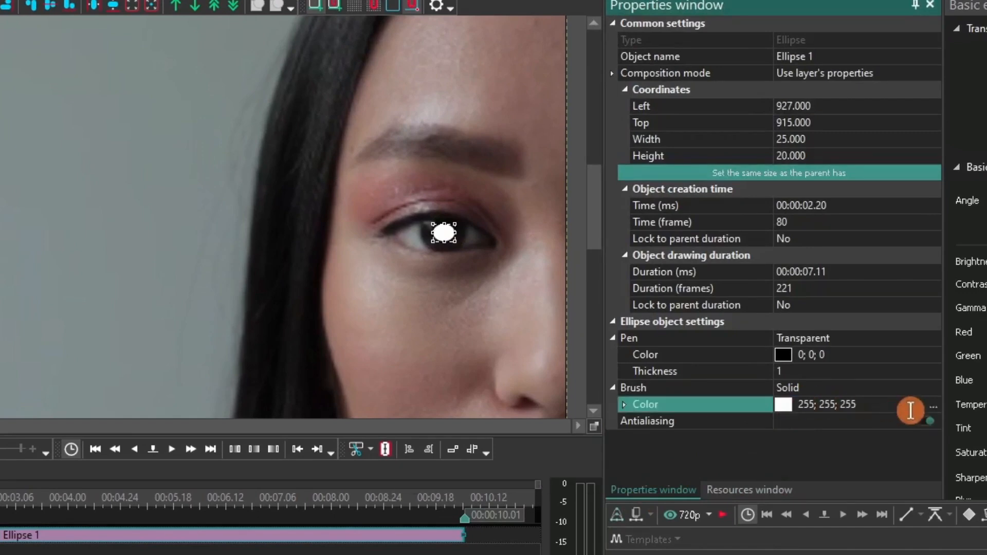
click(935, 405)
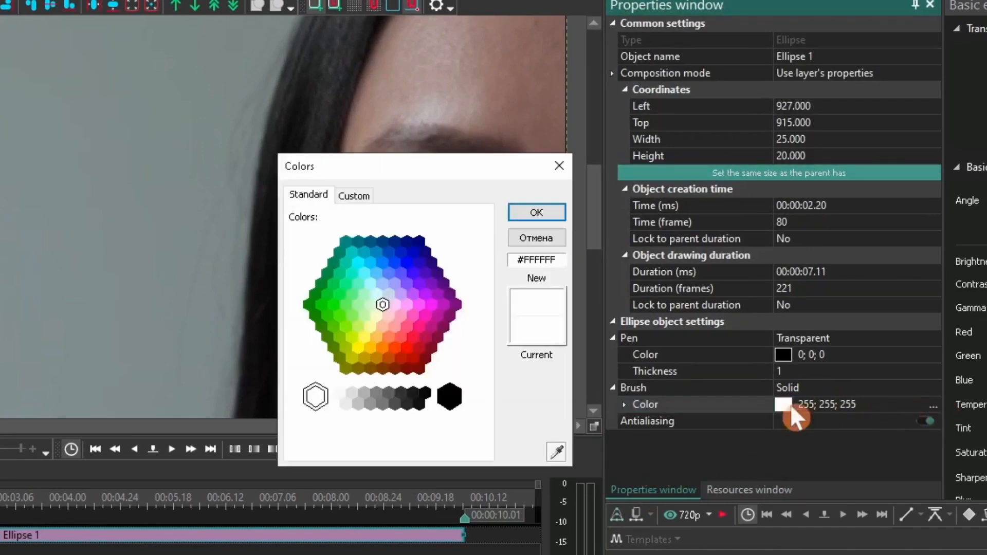
click(450, 397)
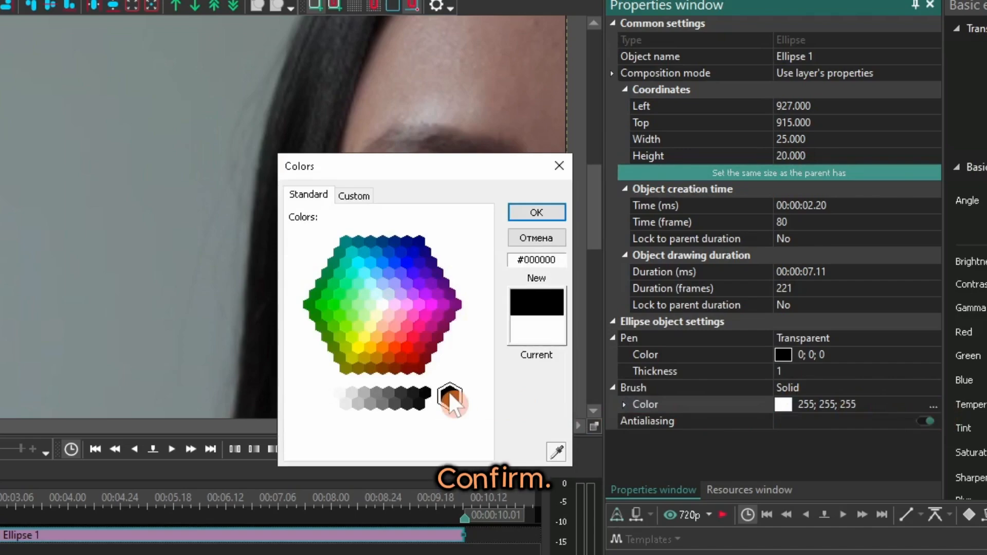
click(527, 208)
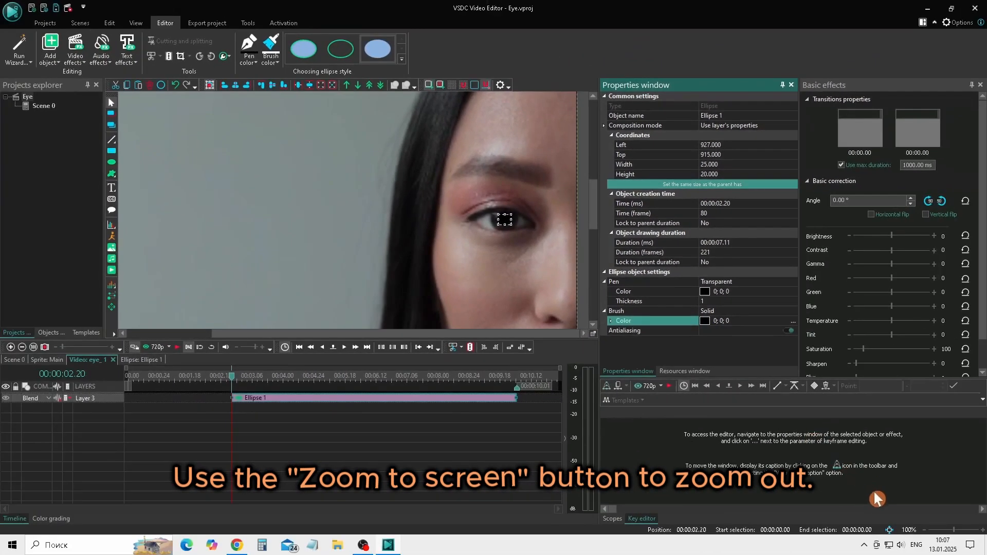
Fit the whole frame in the preview and set the ellipse layer's blending mode to Xor.
click(890, 529)
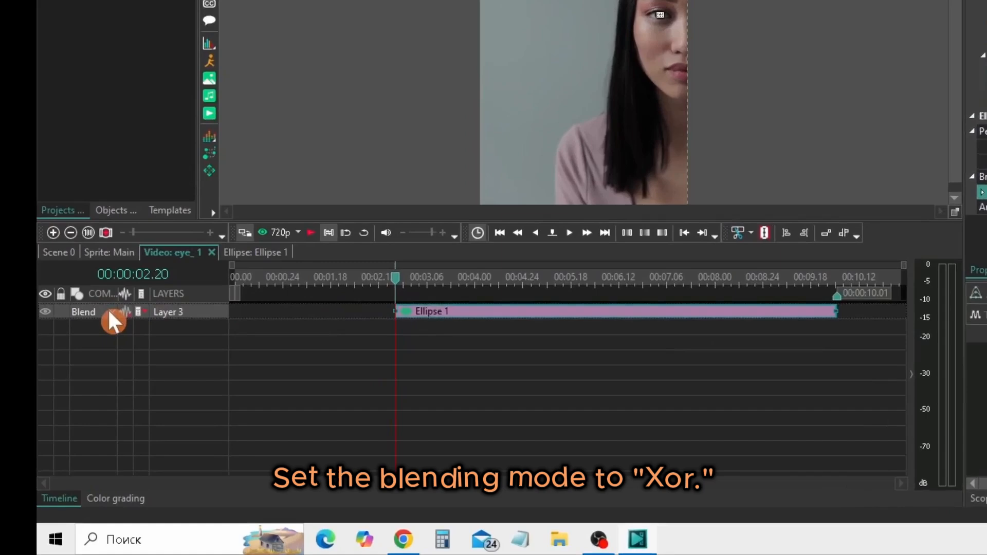
click(60, 381)
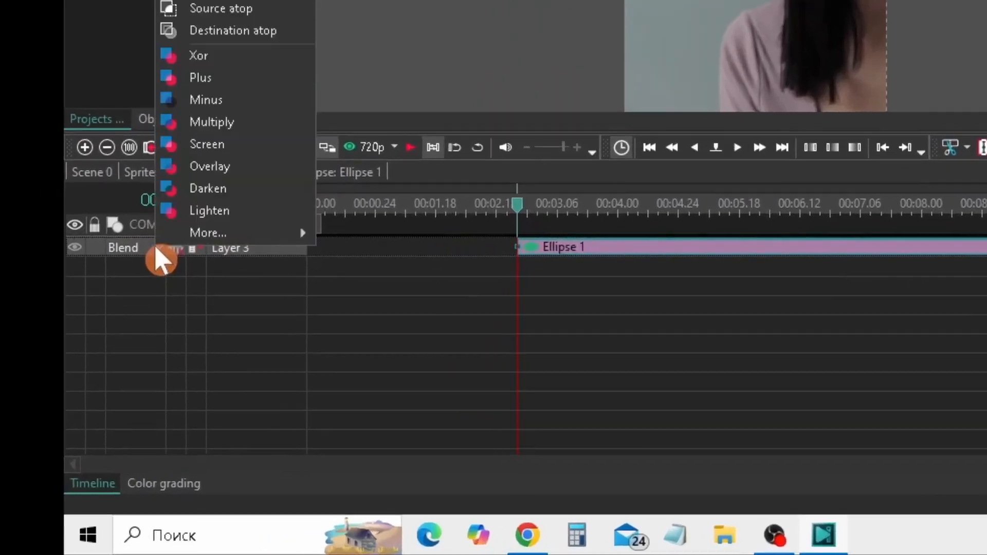
click(242, 59)
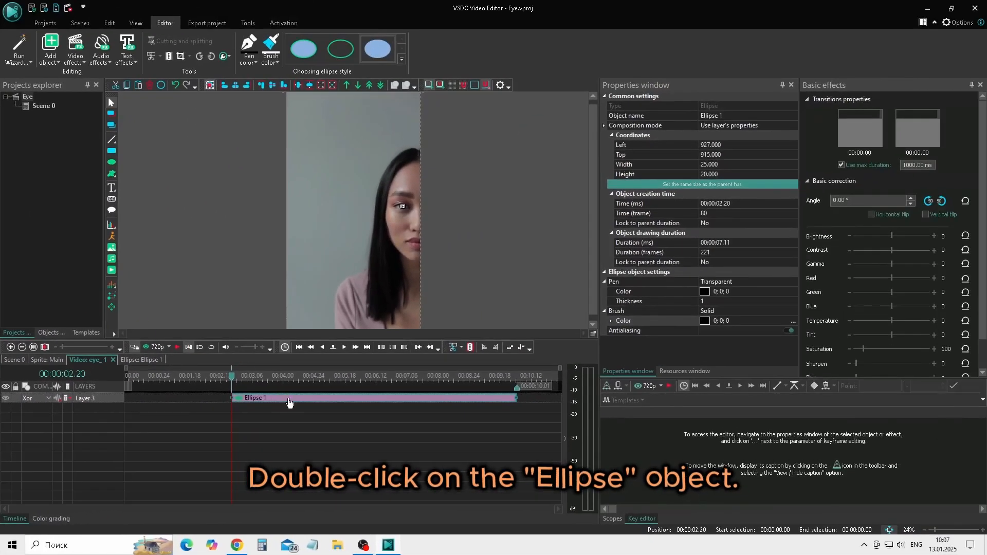
Apply a Gaussian blur inside the ellipse with default position settings, extended boundaries and blur levels of 20.
double_click(329, 383)
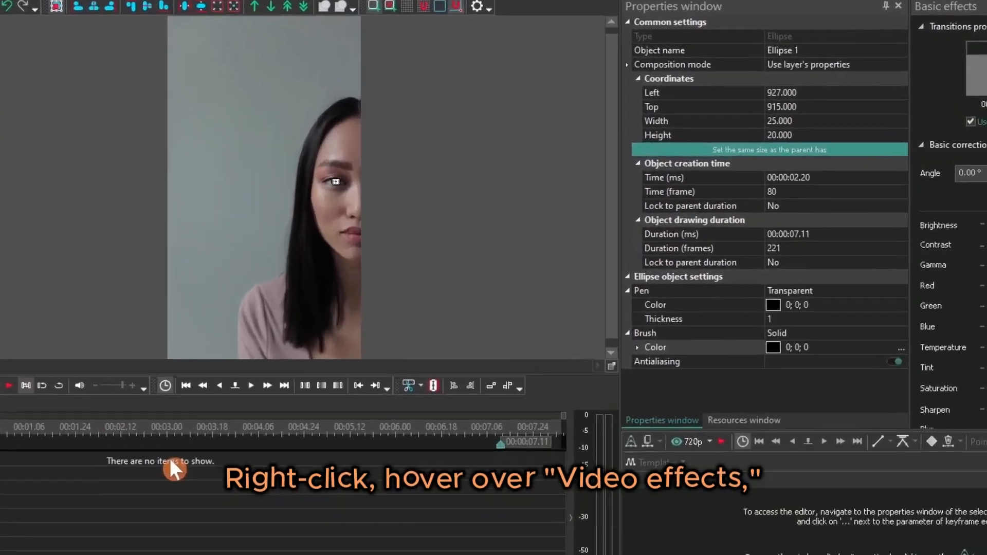
right_click(289, 403)
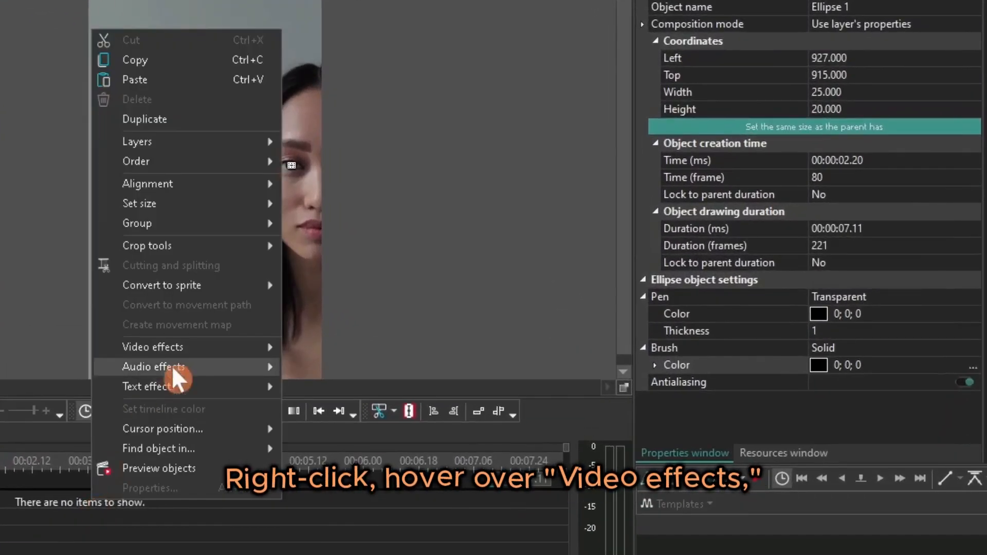
mouse_move(191, 346)
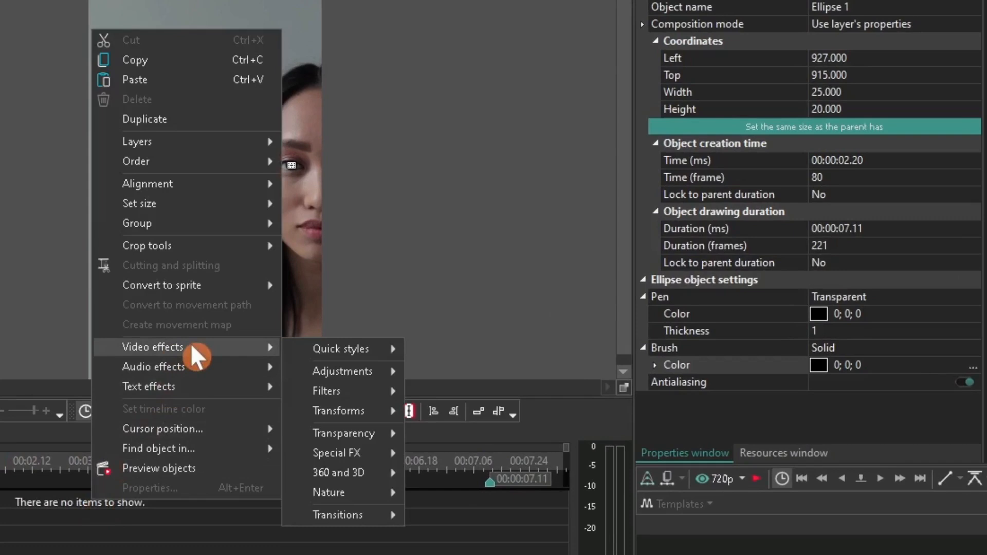
mouse_move(337, 392)
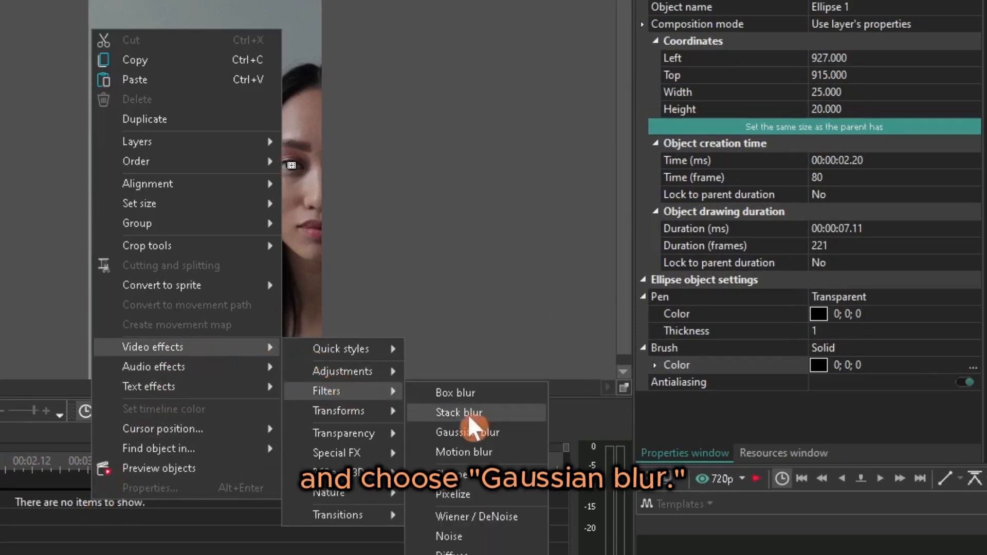
click(475, 431)
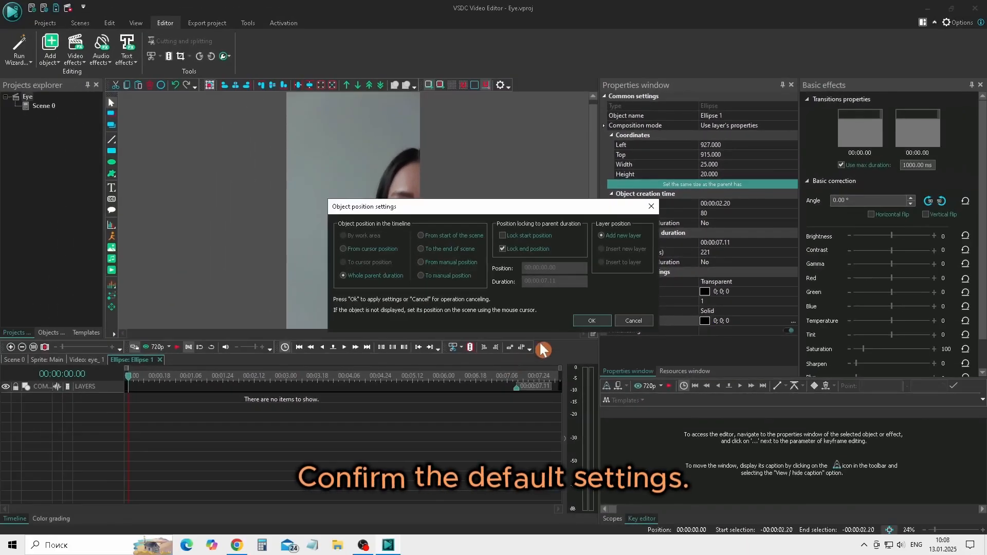
click(589, 320)
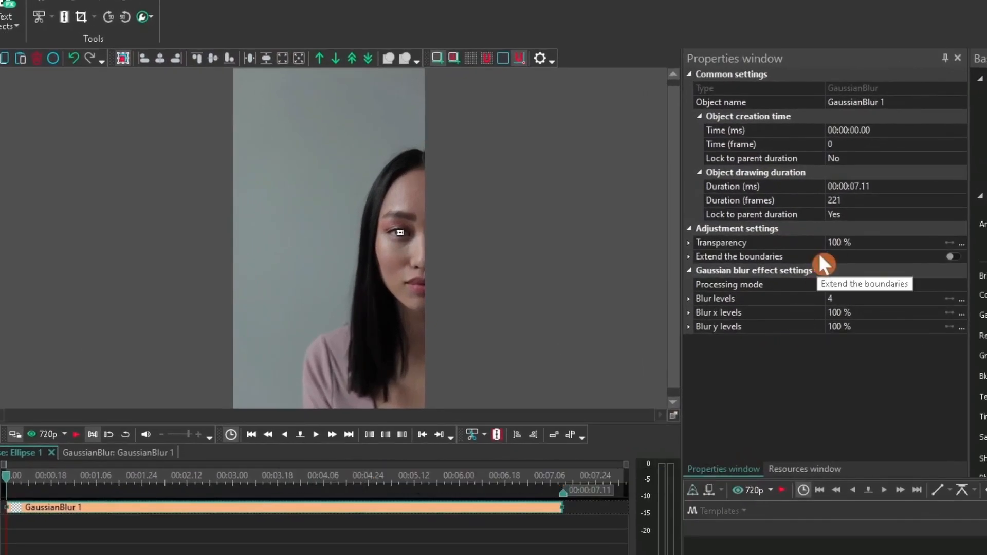
click(958, 257)
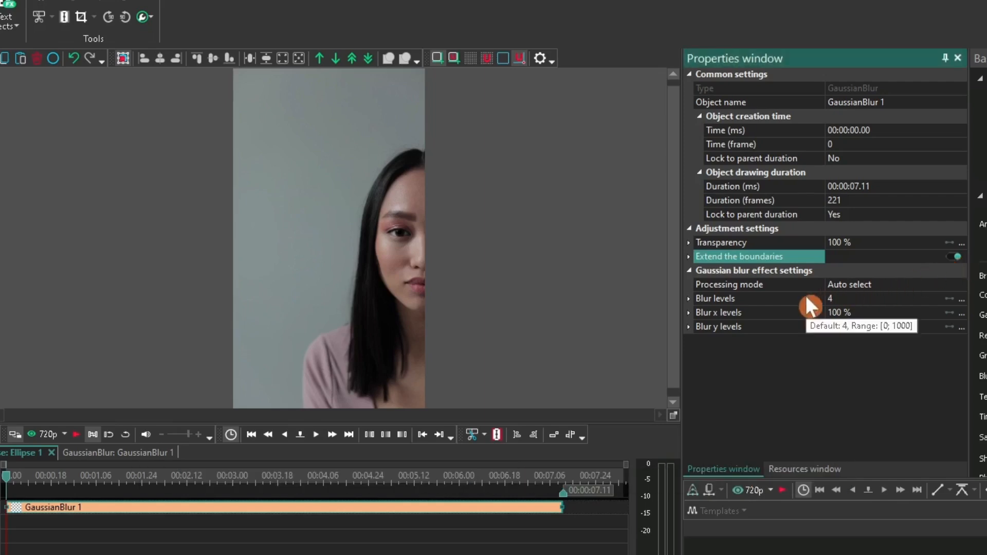
click(830, 298)
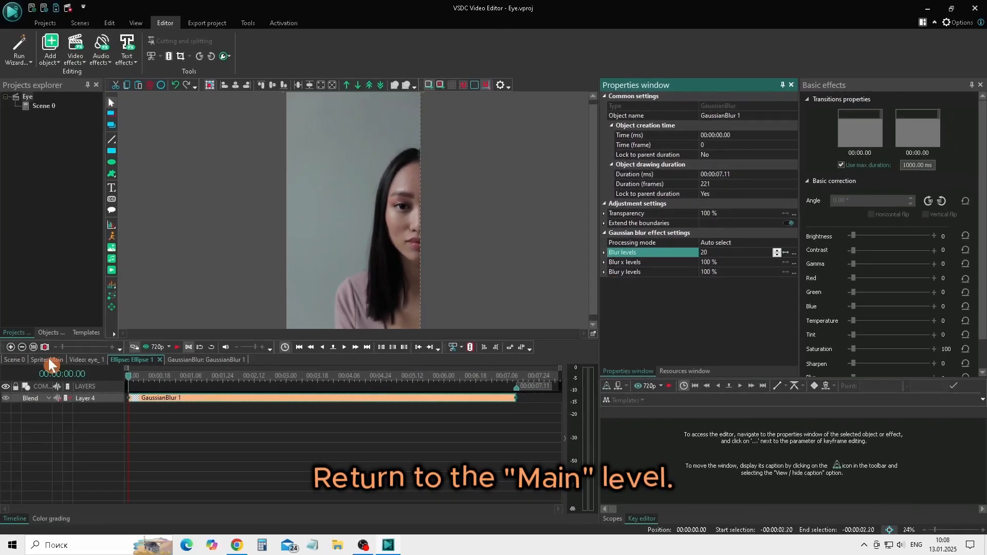
Return to the Main sprite and add reflection.mp4 as video on a new layer below the eye clip.
click(47, 357)
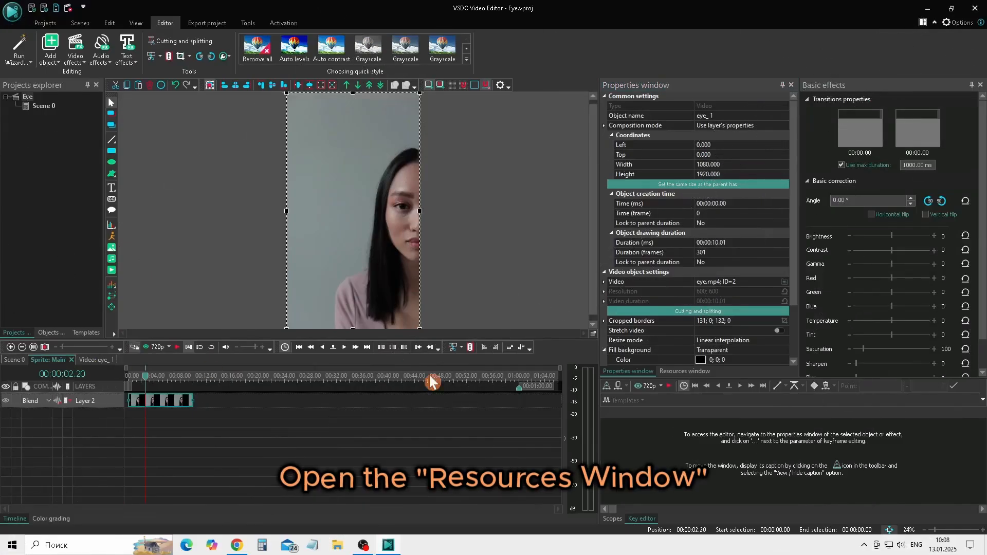
click(684, 371)
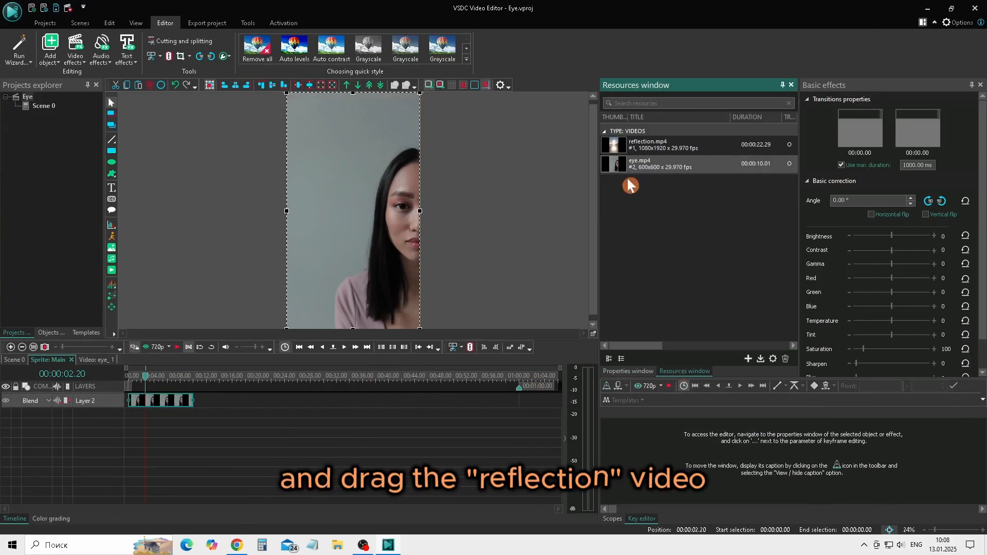
drag(639, 149, 225, 406)
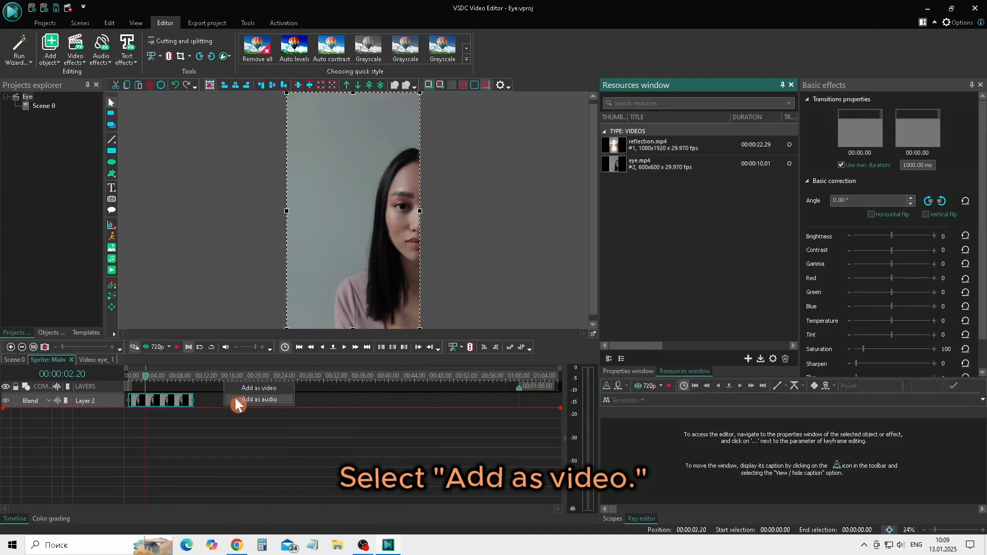
click(240, 389)
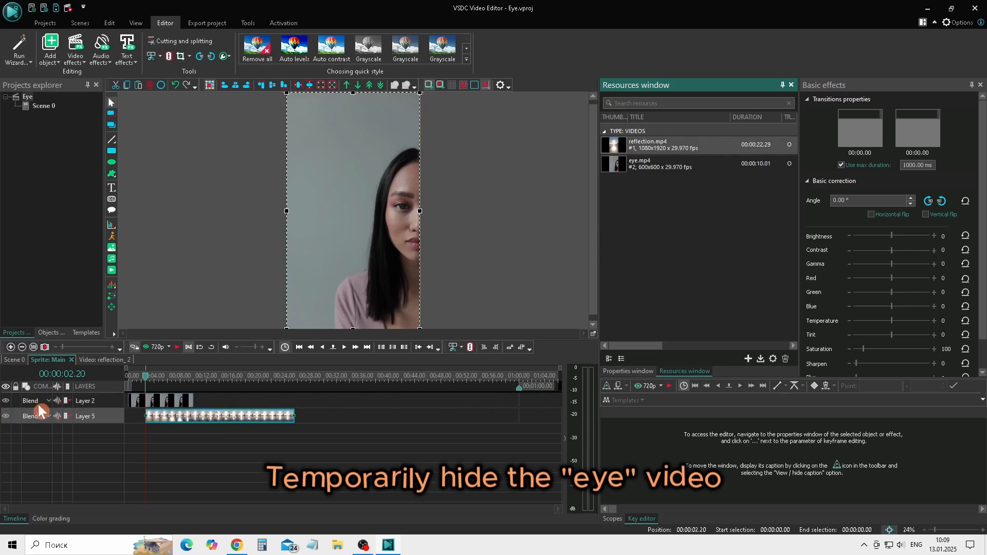
Hide the eye video's layer and split the reflection clip where the eye clip ends, at 00:00:10.01.
click(5, 402)
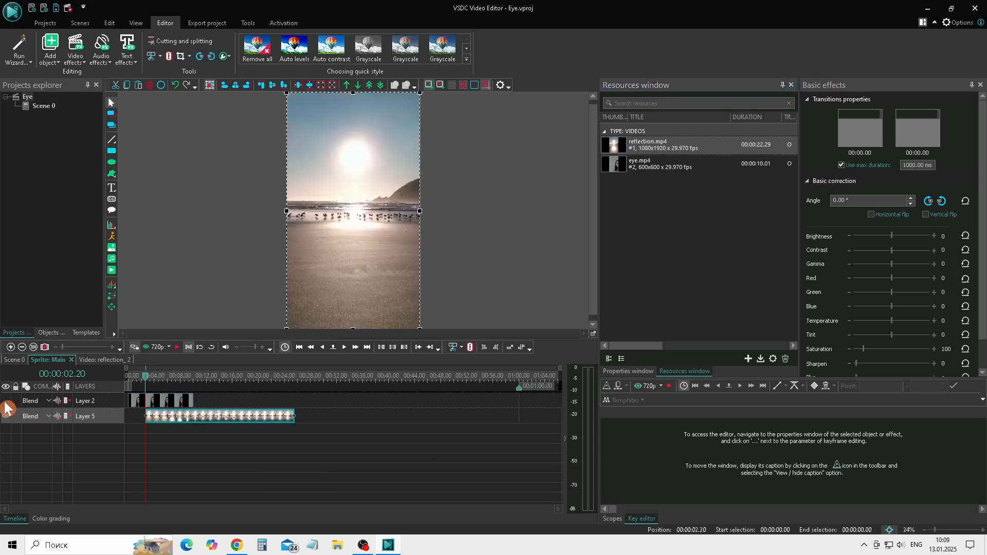
click(167, 404)
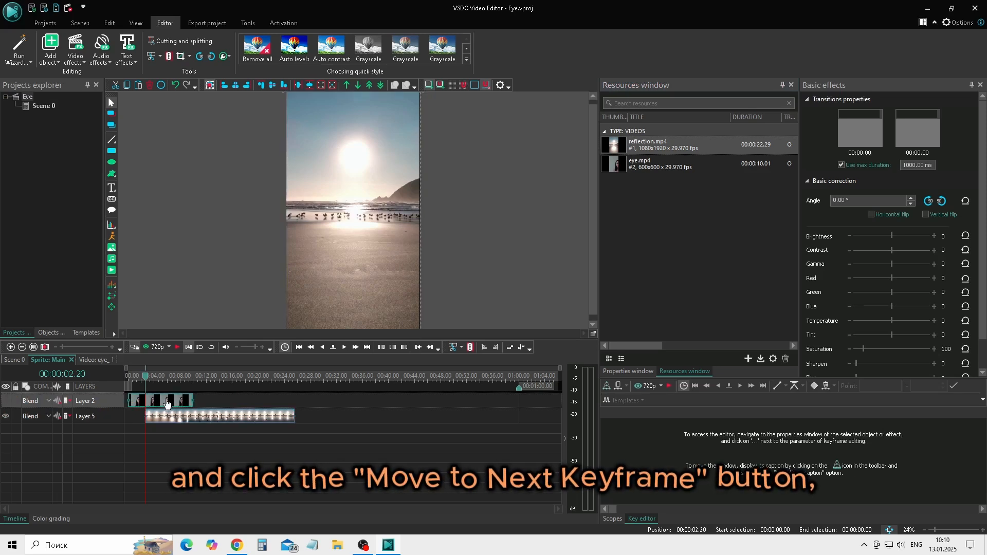
click(365, 349)
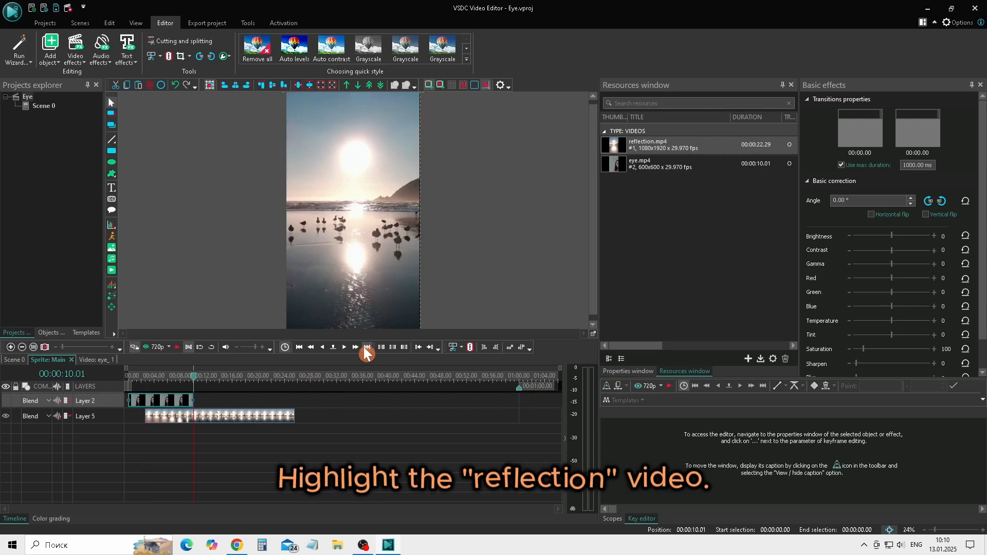
click(254, 422)
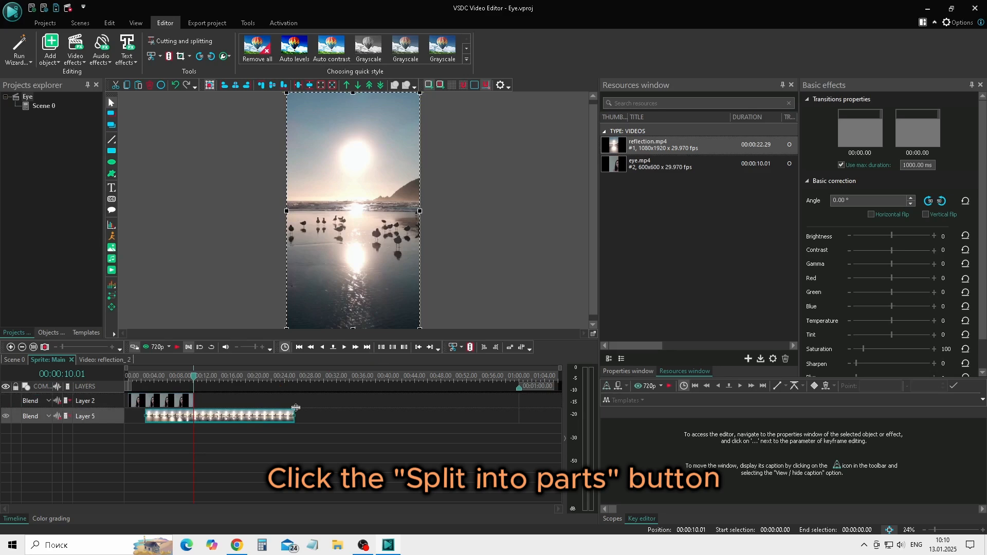
click(470, 348)
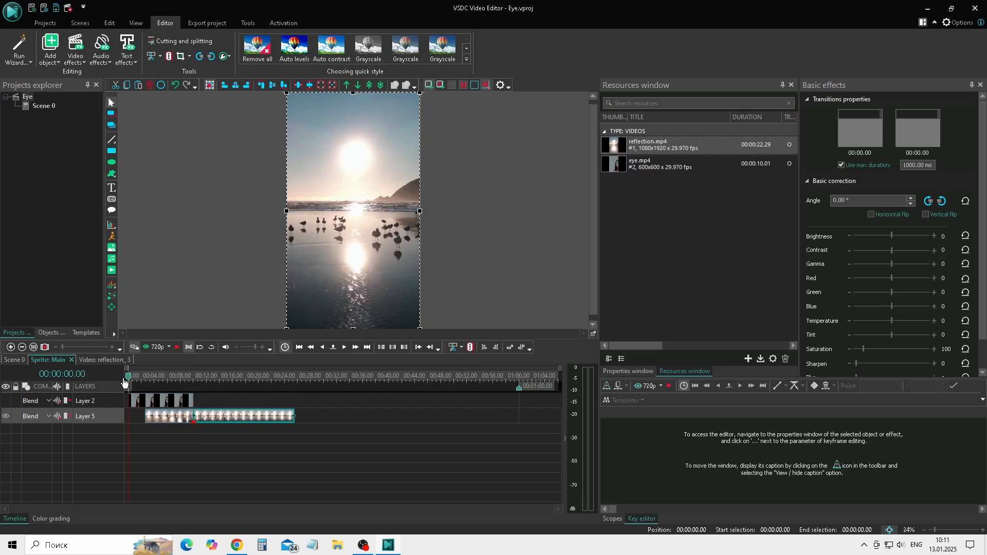
Open the first part of the split reflection clip and apply a Lens distortion effect with the default position settings.
click(124, 377)
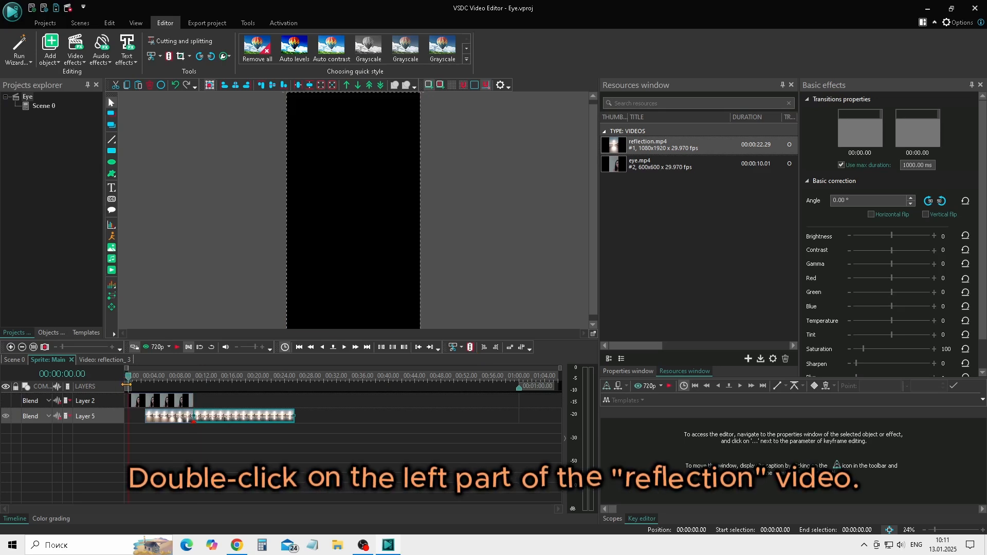
double_click(153, 421)
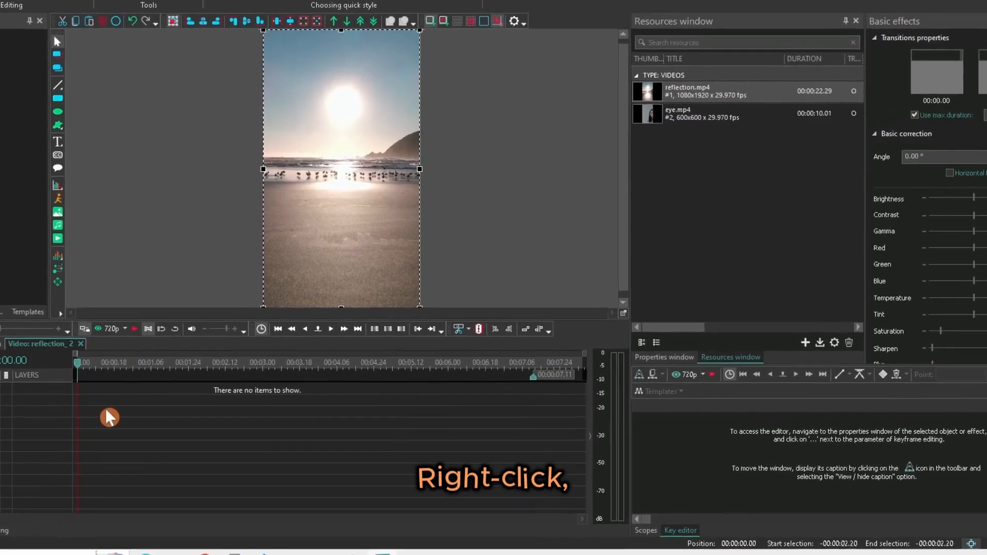
right_click(154, 422)
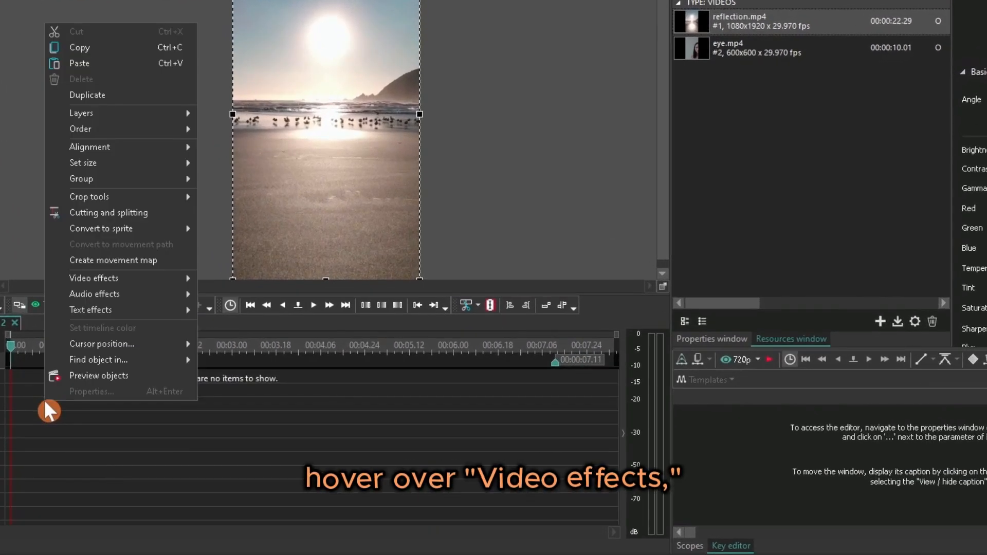
mouse_move(128, 278)
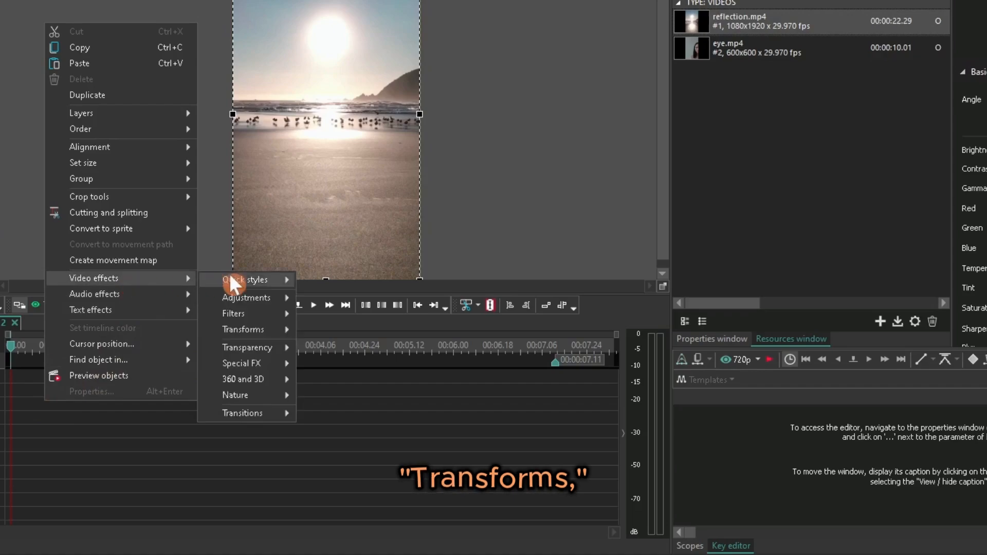
mouse_move(236, 330)
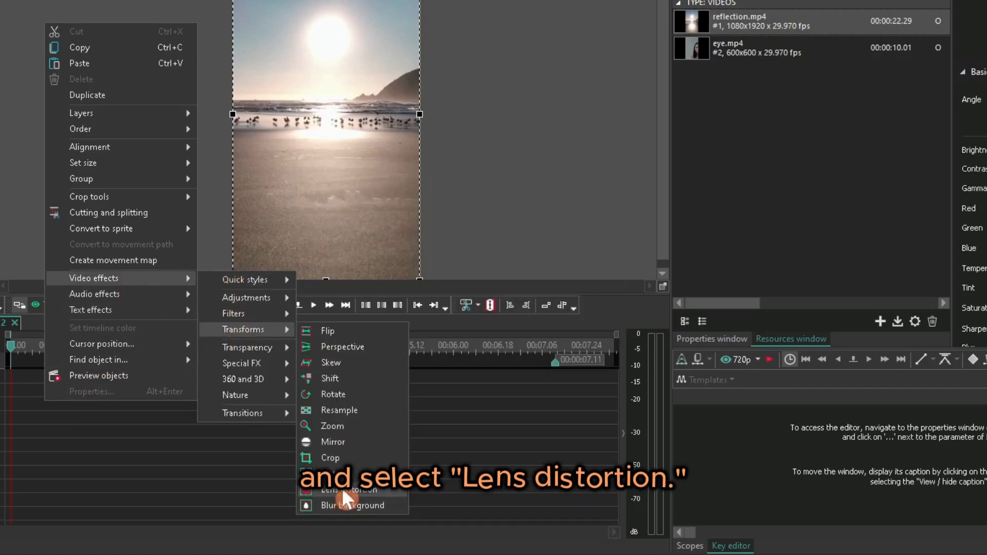
click(341, 489)
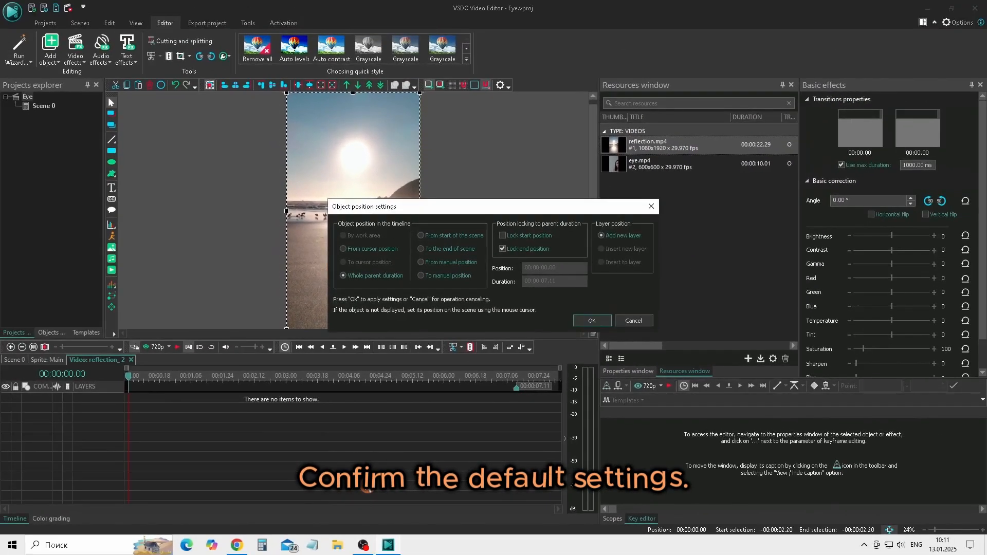
click(585, 319)
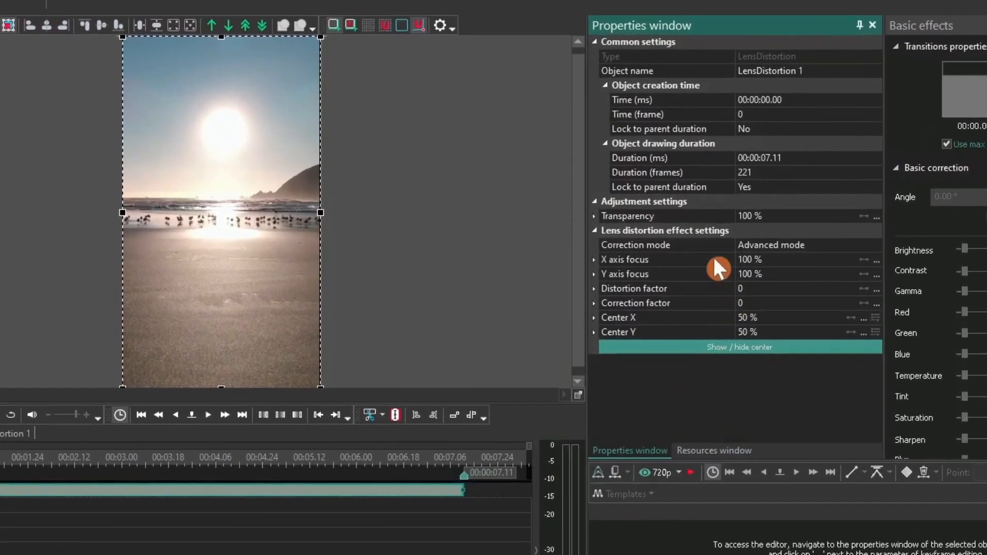
Set the lens distortion effect's correction mode to Light mode.
click(716, 248)
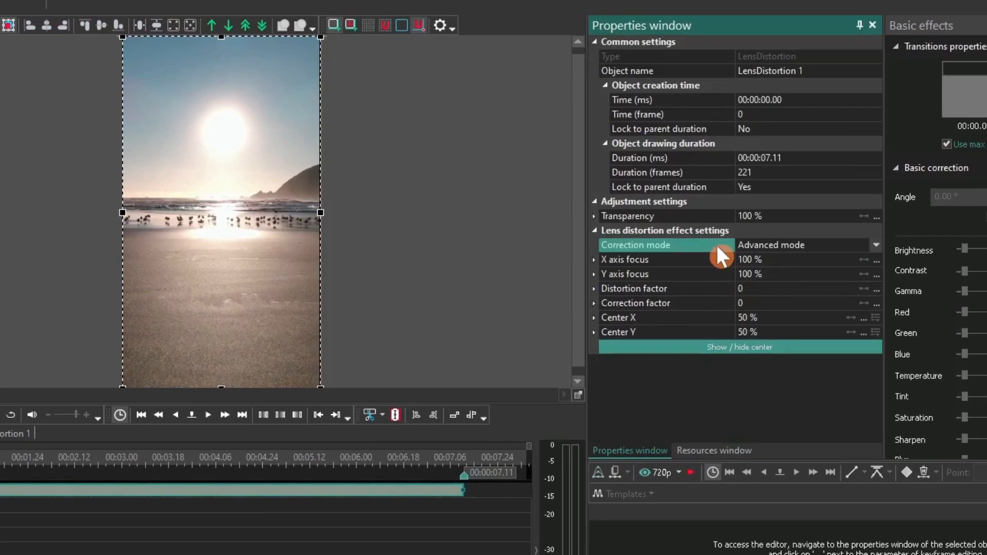
click(876, 245)
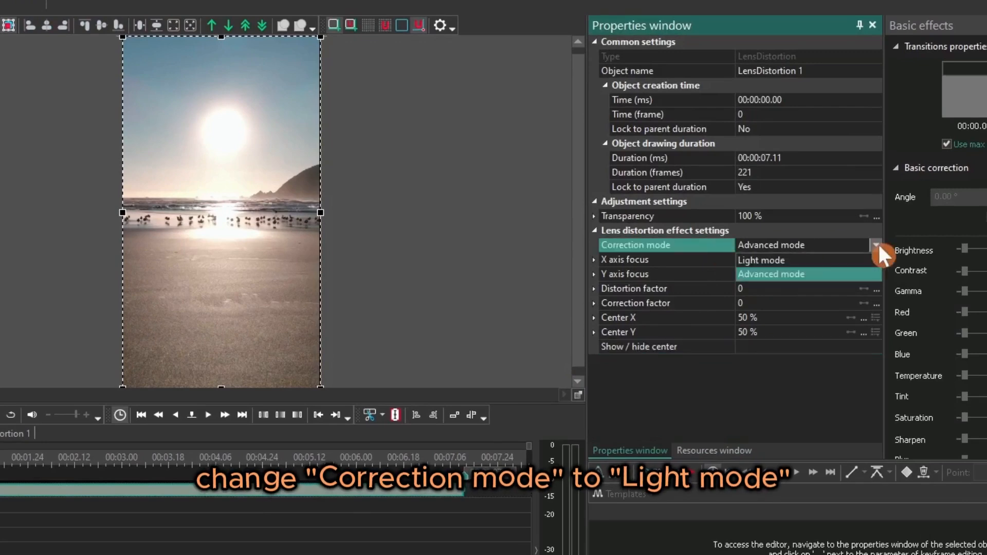
click(828, 258)
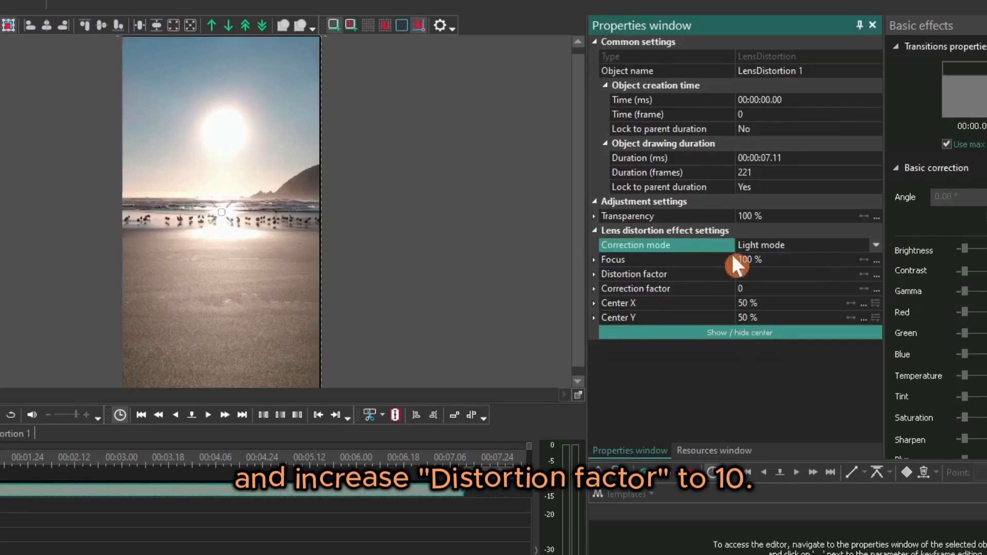
Set the lens distortion factor to 10 and add a Fade In effect covering the whole parent duration of the reflection clip.
click(752, 273)
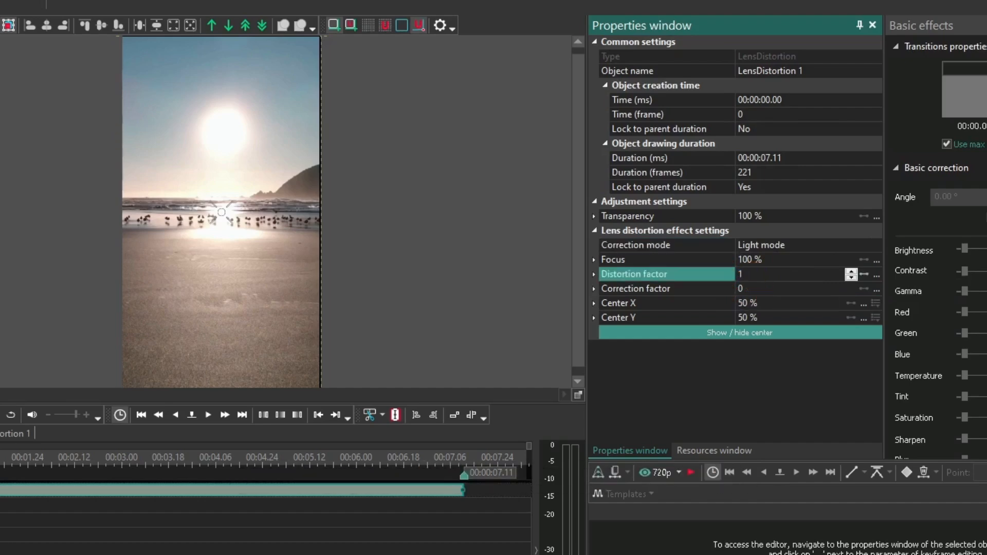
key(Return)
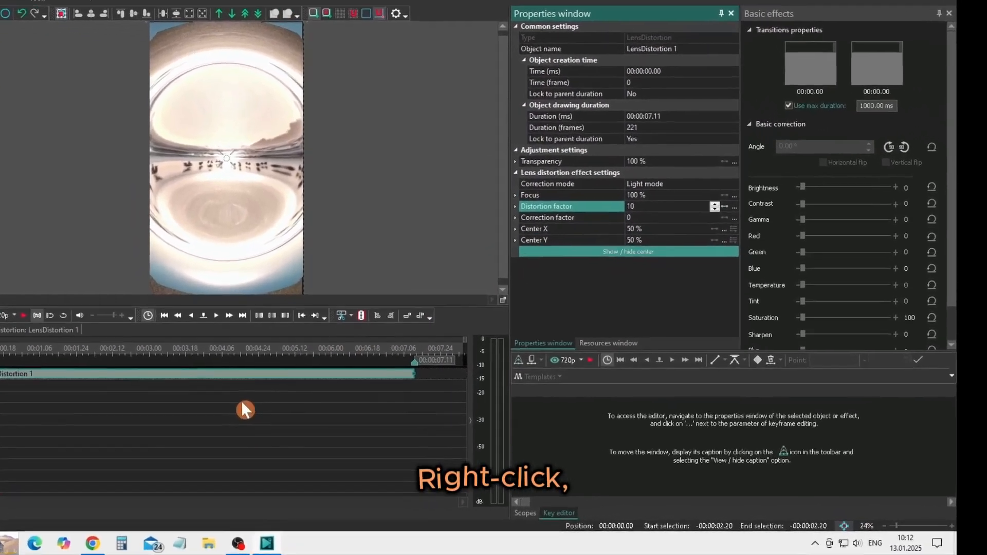
right_click(352, 438)
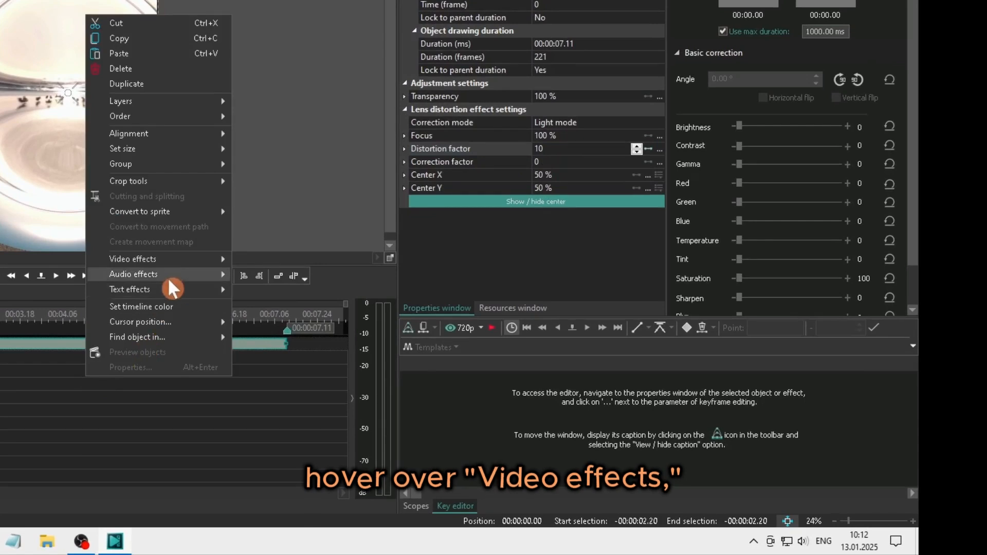
mouse_move(173, 263)
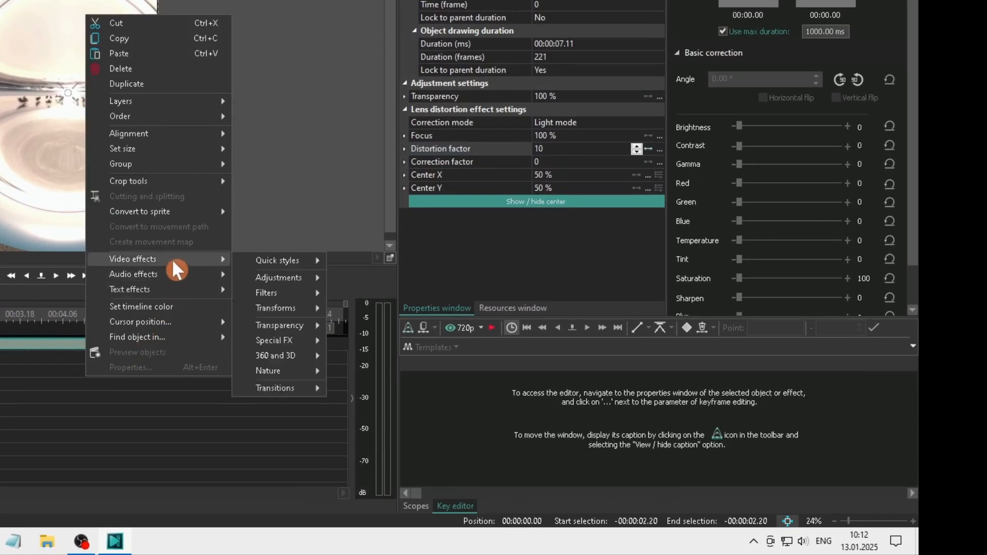
mouse_move(274, 323)
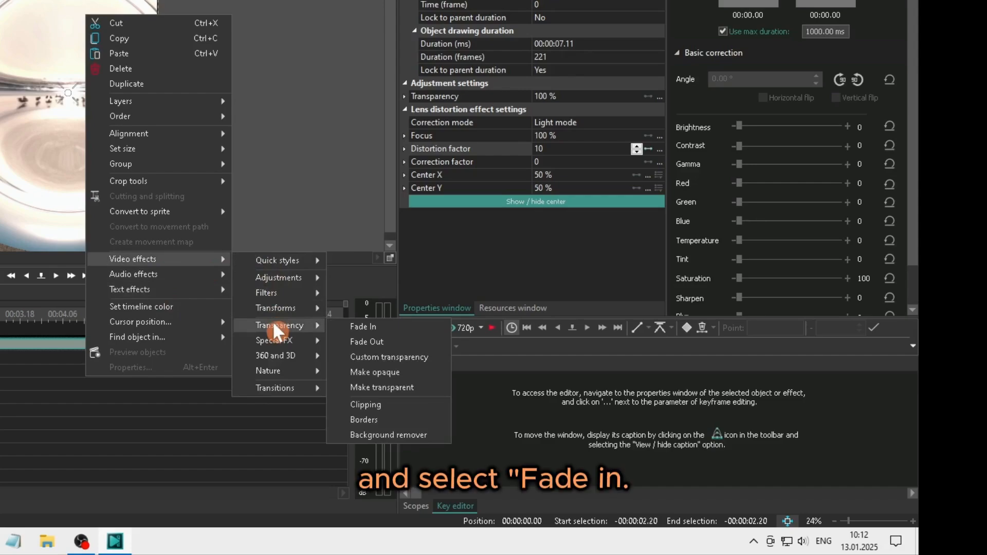
click(355, 326)
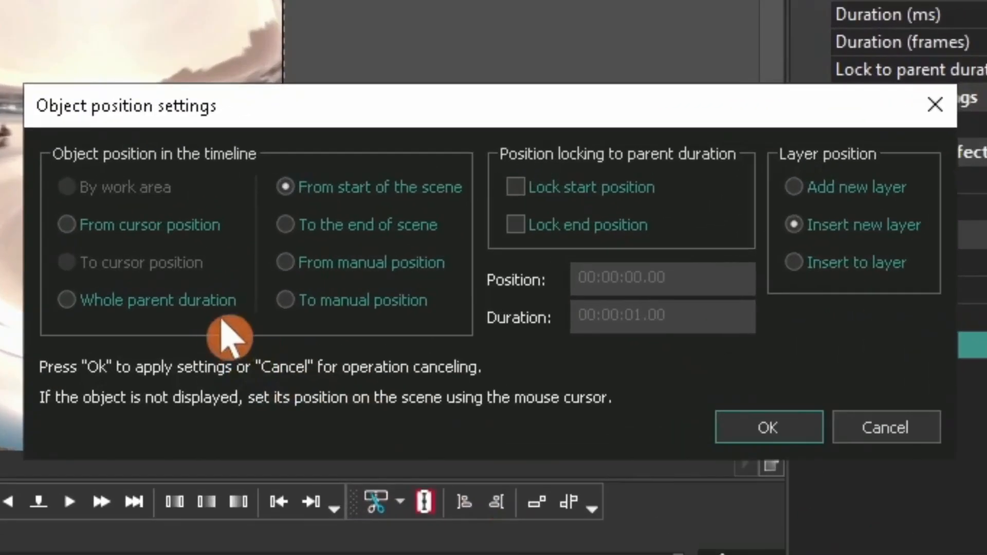
click(339, 283)
click(640, 350)
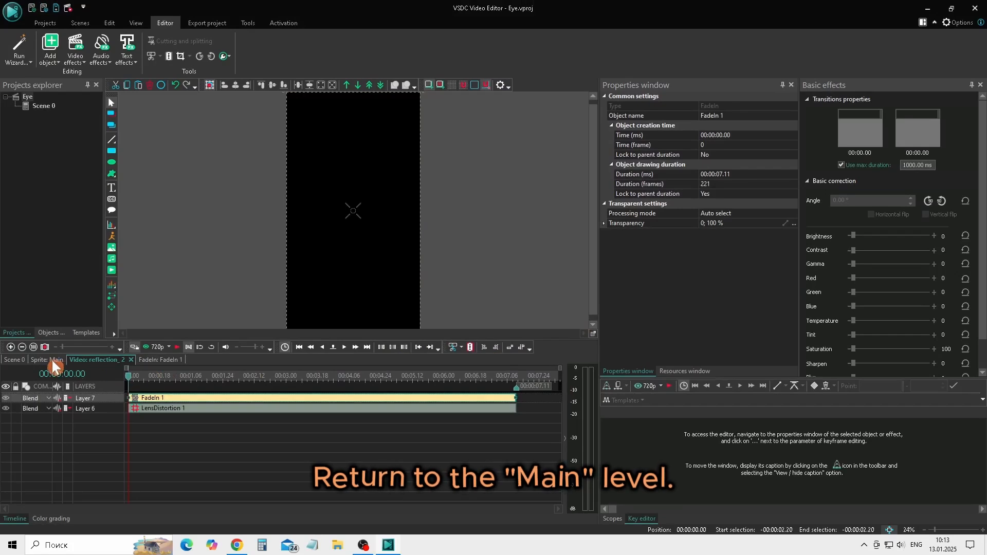
Return to the Main sprite, unhide the eye video's layer and shrink the first reflection clip to about 174 × 309.
click(51, 360)
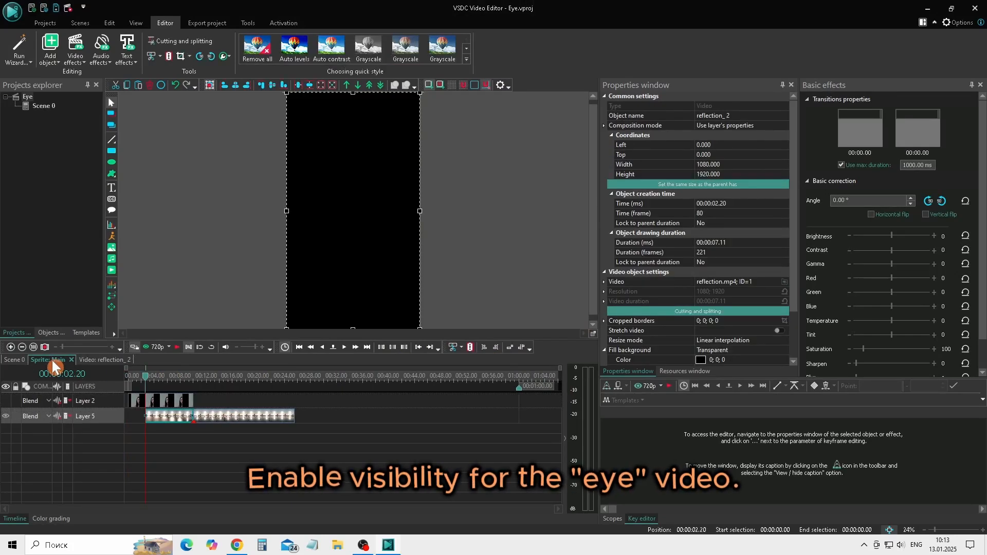
click(6, 401)
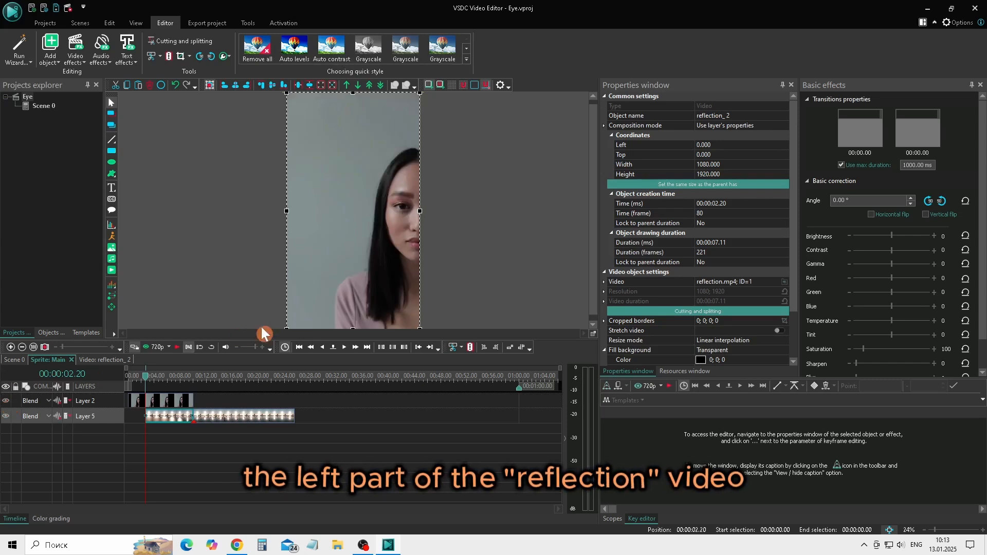
drag(287, 328, 362, 150)
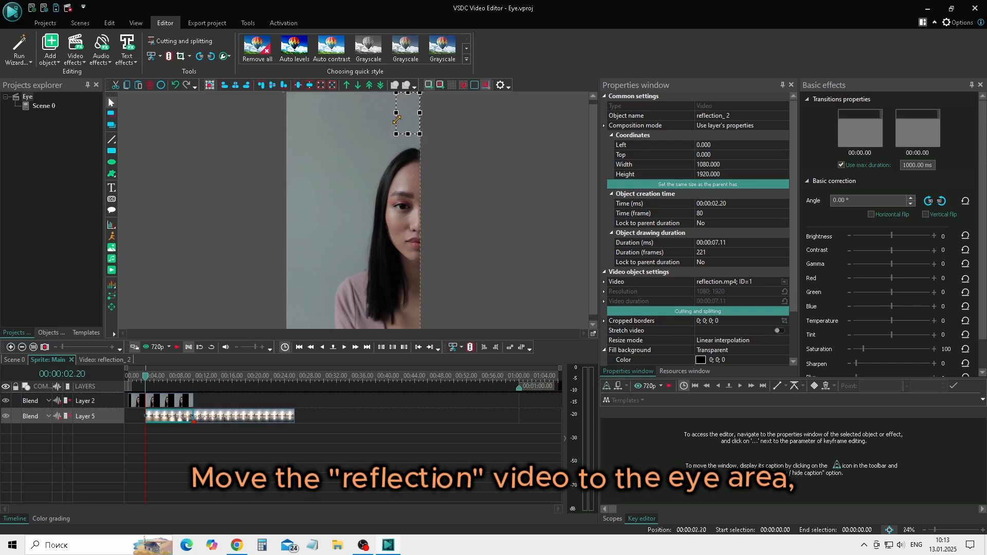
Bring the reflection clip to the top layer, place it over the eye at about 848, 765, and move it back down one layer.
click(369, 86)
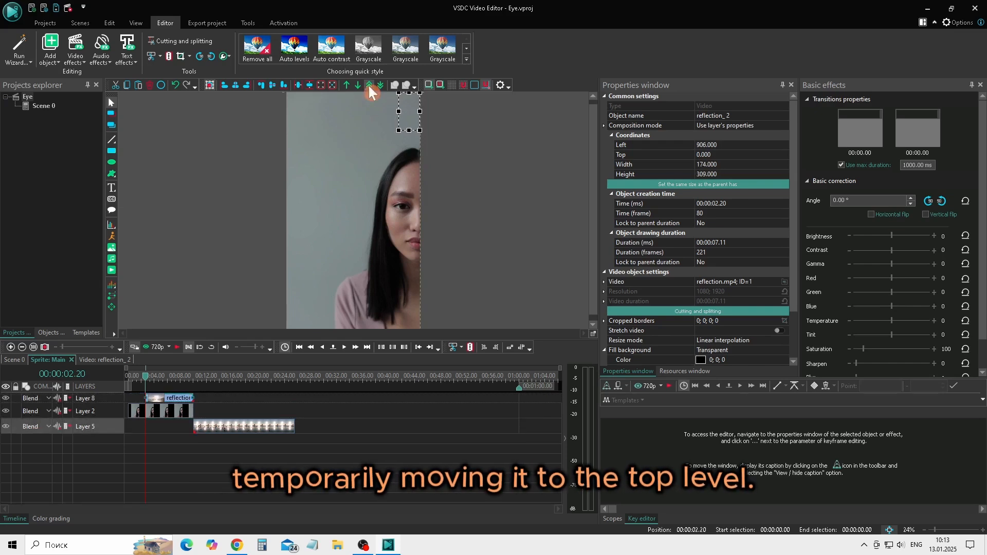
drag(409, 111, 409, 144)
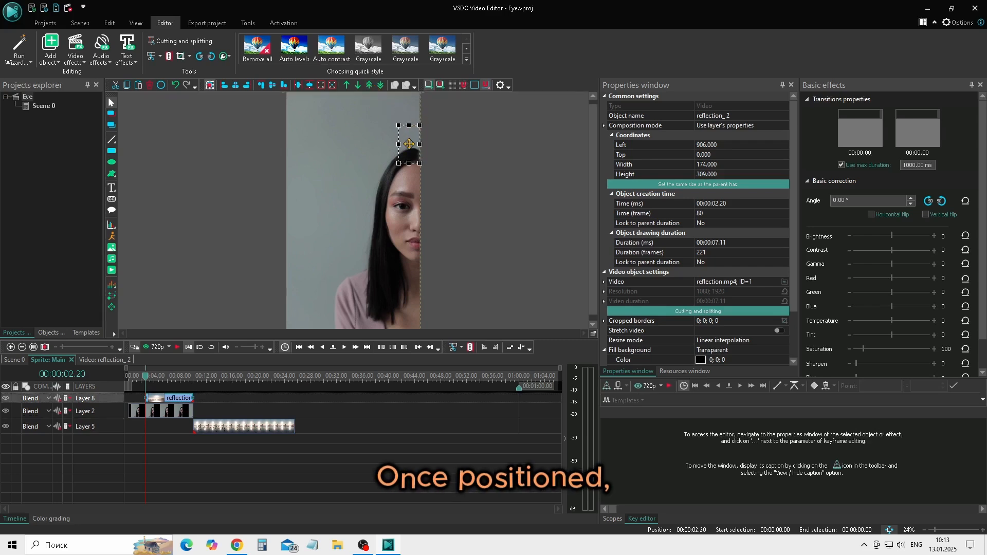
drag(406, 188, 401, 203)
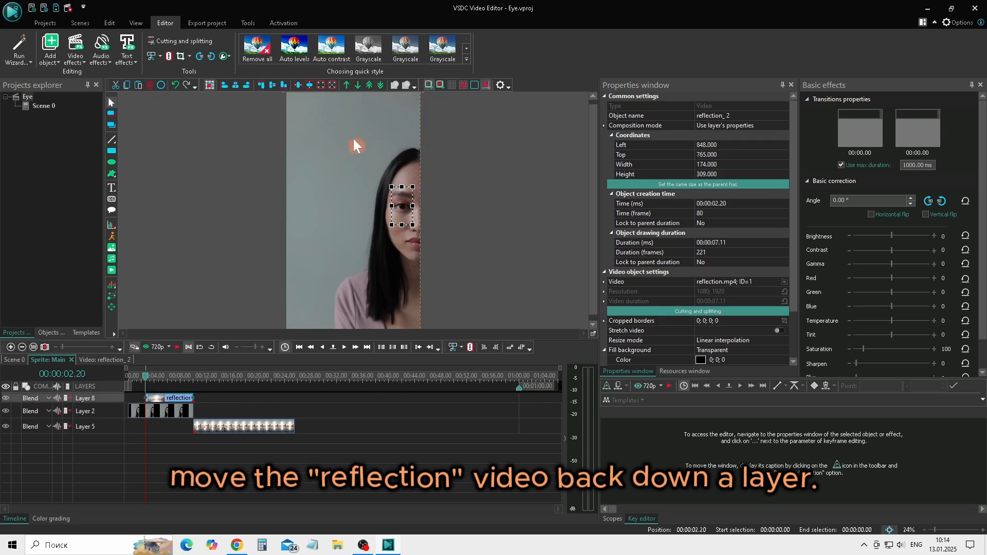
click(357, 84)
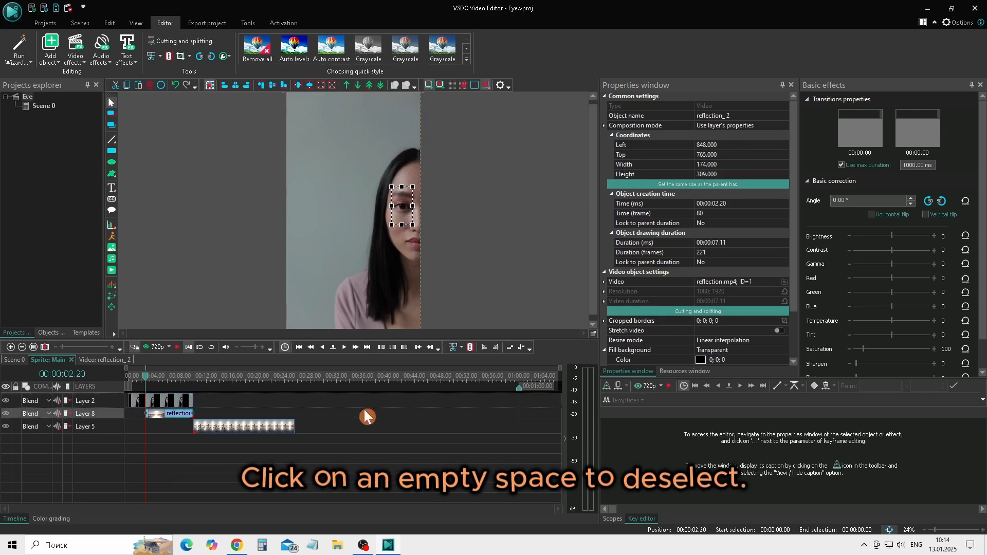
With nothing selected, add a Crop effect to the Main sprite using the default position settings and move it to the top layer.
click(364, 427)
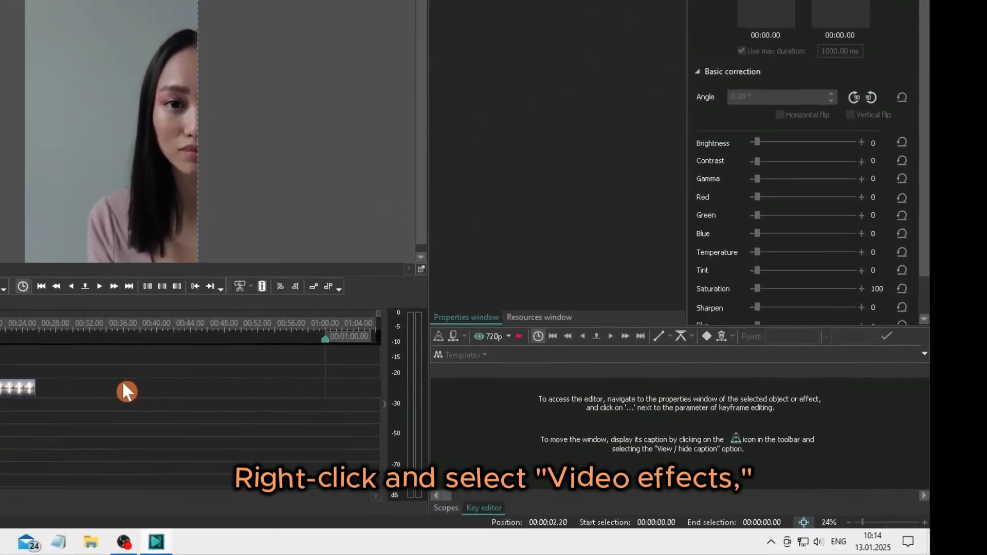
right_click(127, 392)
mouse_move(160, 270)
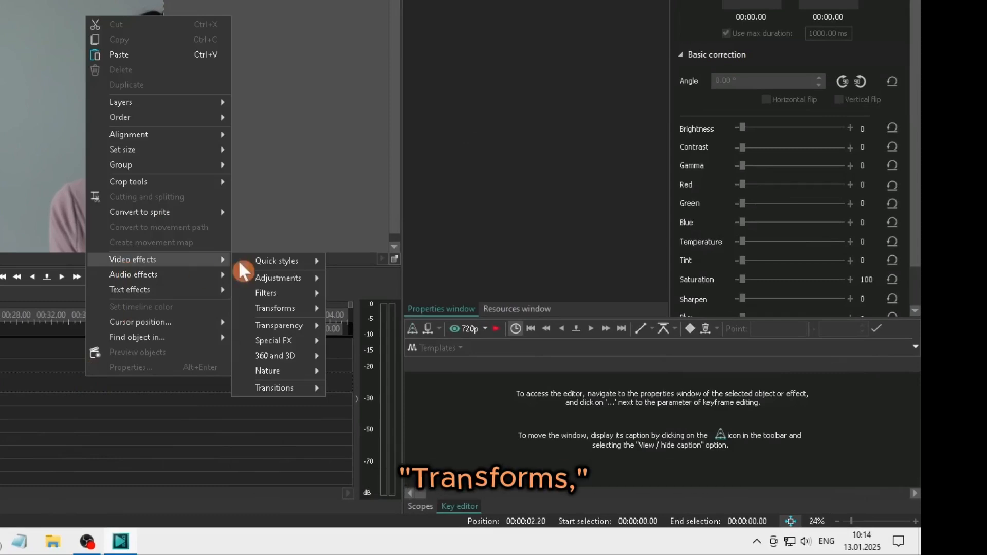
mouse_move(303, 308)
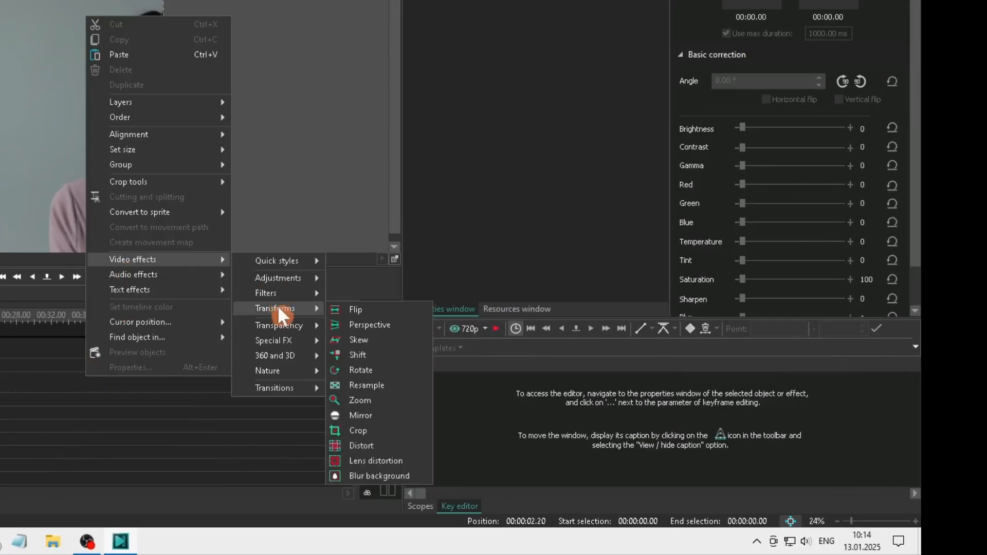
click(357, 431)
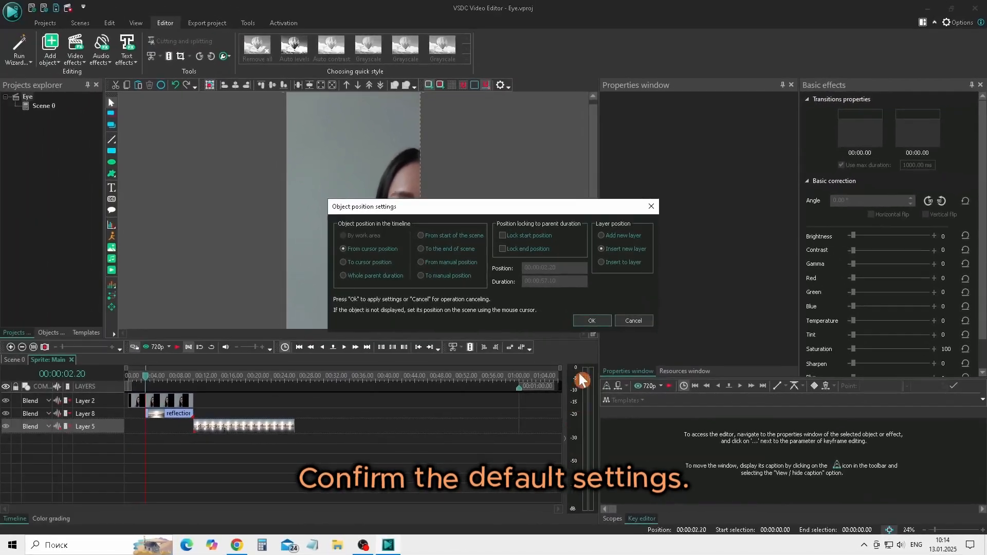
click(529, 296)
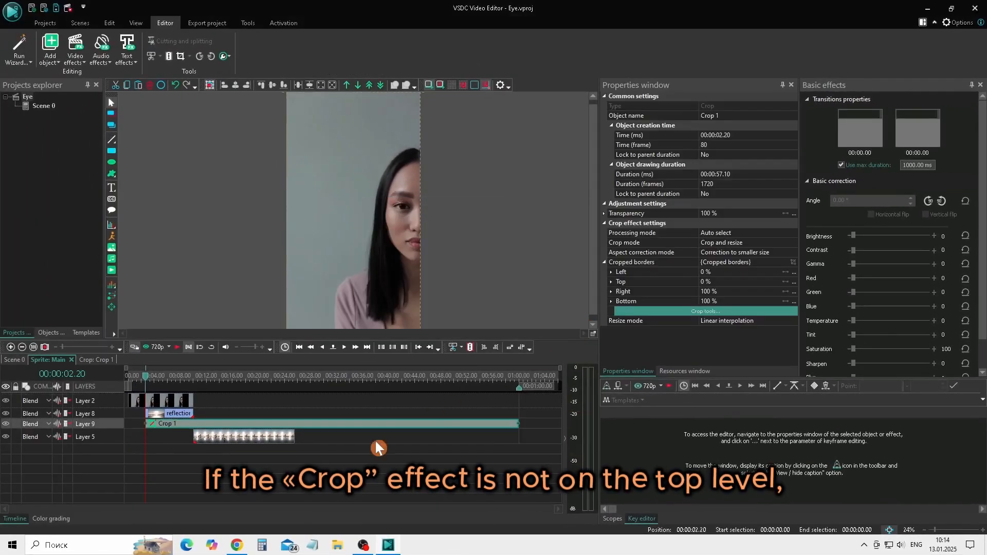
click(369, 85)
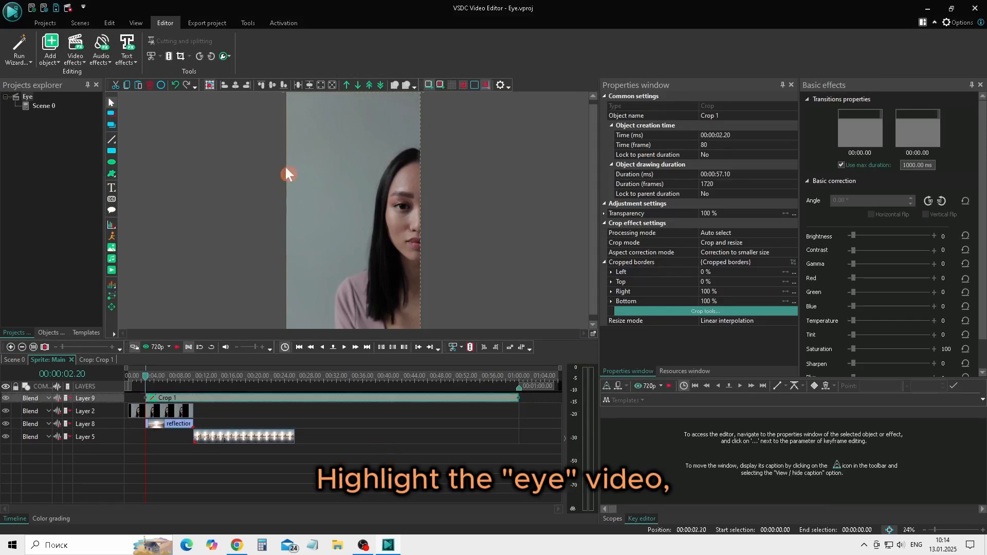
Shorten the Crop effect so it ends where the eye clip ends, at 00:00:10.01.
click(181, 411)
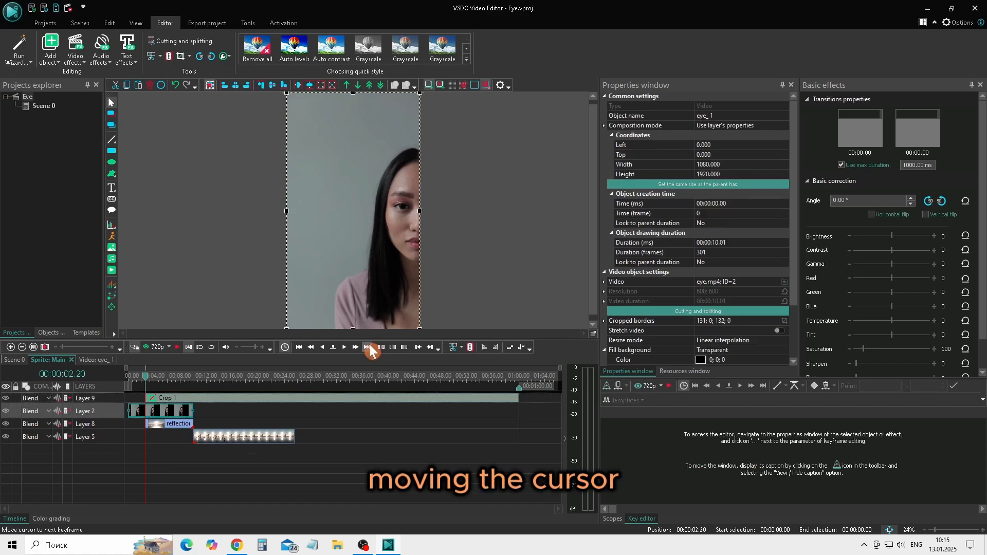
click(368, 347)
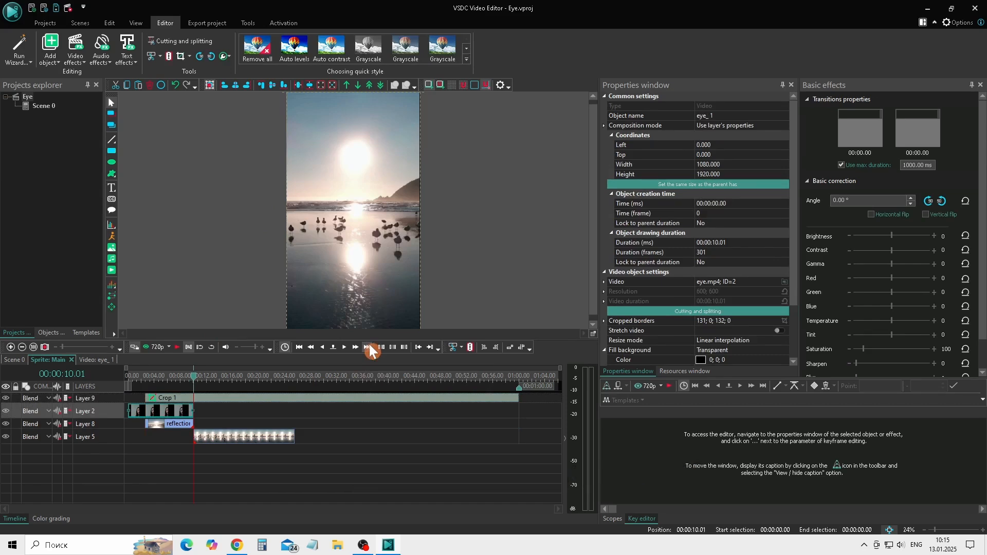
click(344, 401)
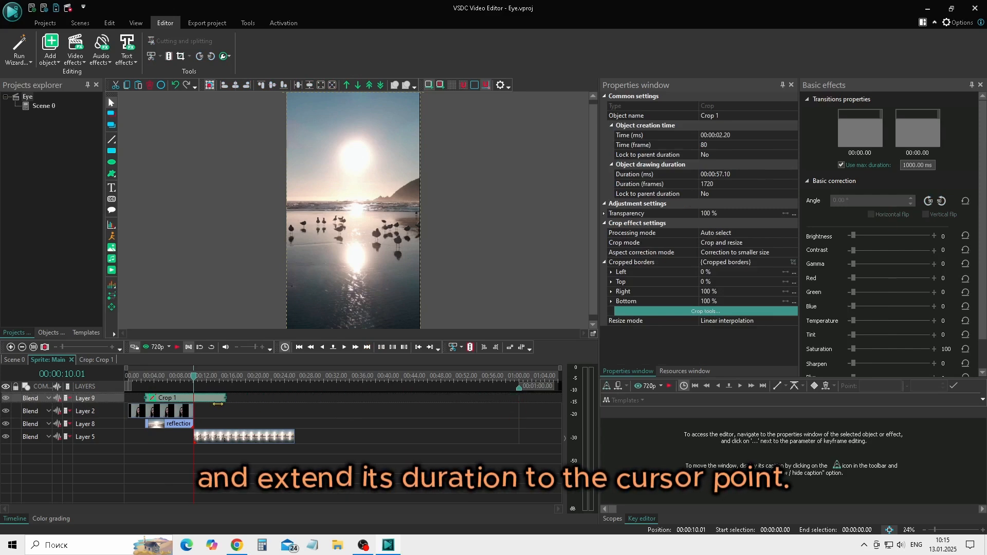
drag(195, 400, 193, 400)
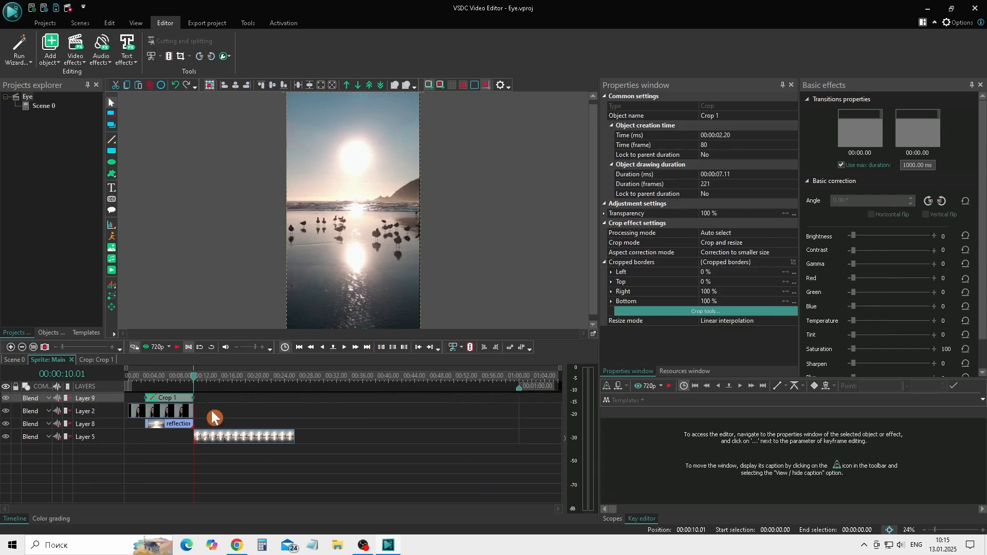
Open the Crop effect's Left border keyframes, move to the last keyframe at 00:00:07.10 and switch the parameter to a linear value change.
double_click(166, 399)
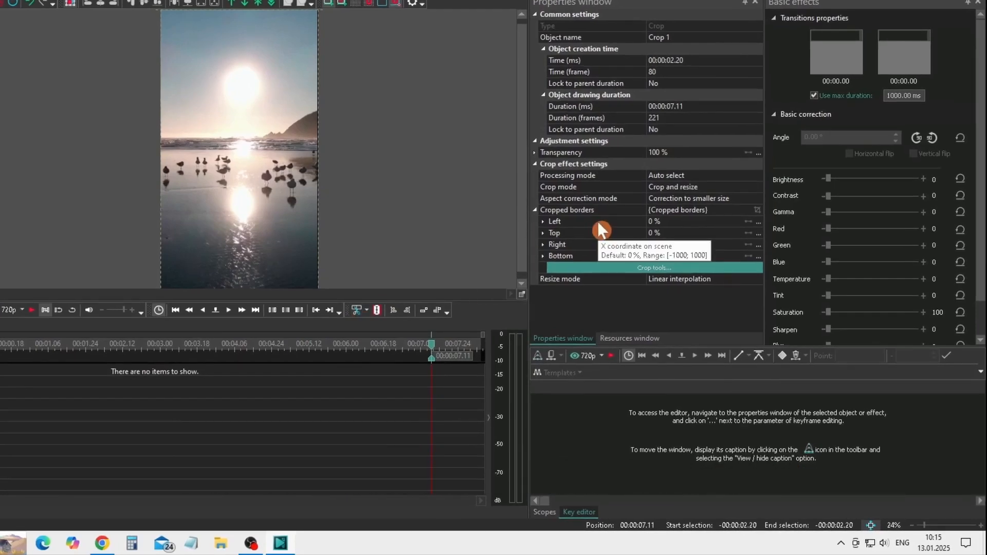
click(757, 221)
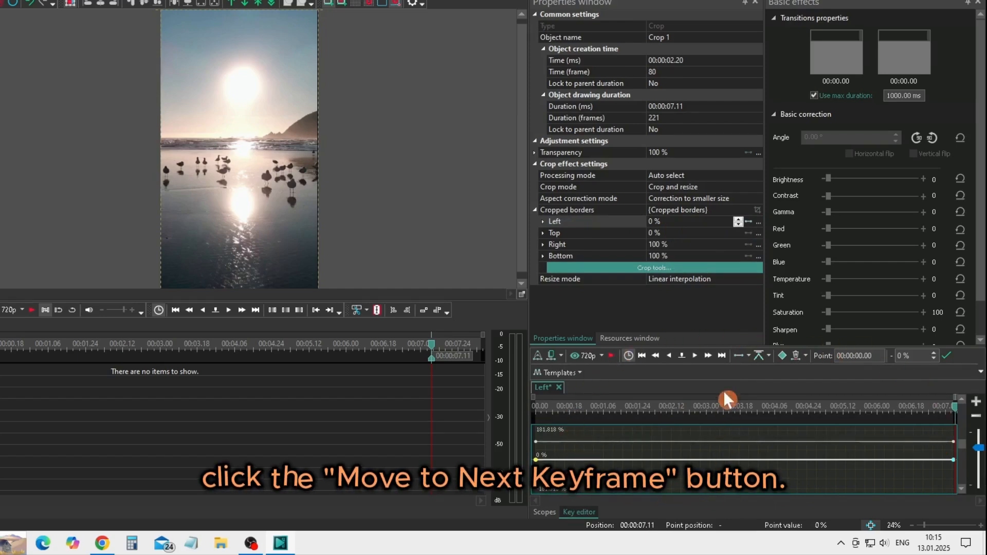
click(721, 355)
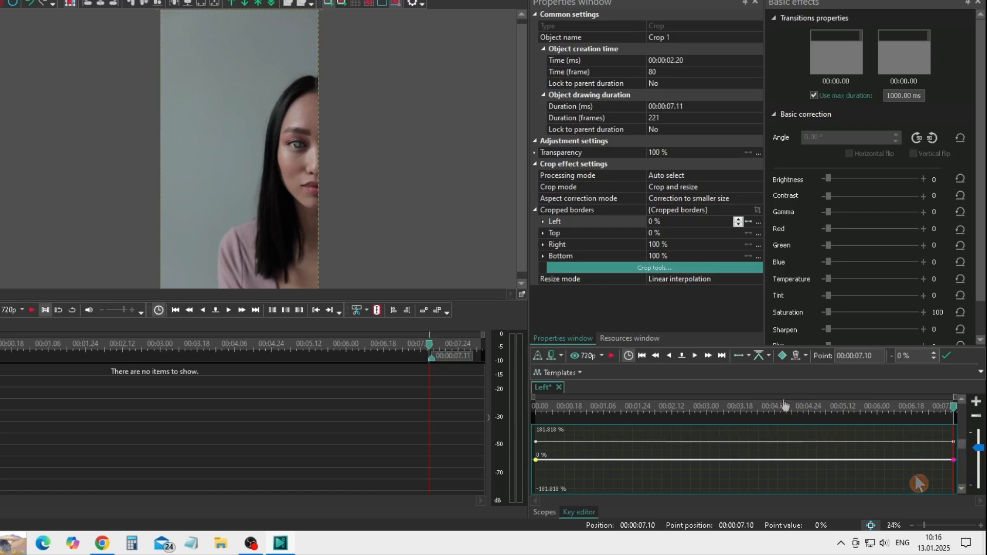
click(738, 357)
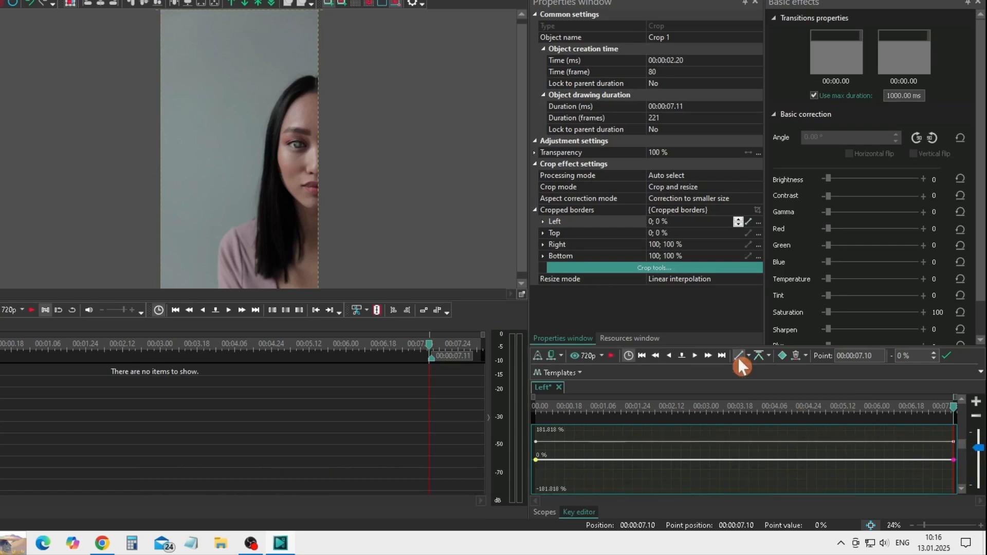
Fit the crop frame to the pupil at the last keyframe, about left 85.741%, top 47.604%, right 88.796%, bottom 48.854%, and apply it.
click(729, 269)
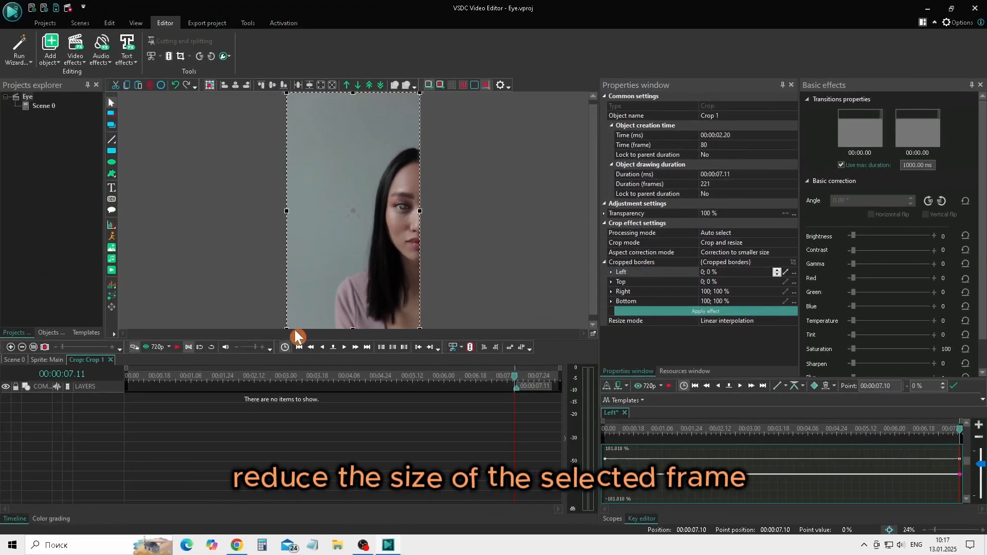
drag(284, 327, 398, 207)
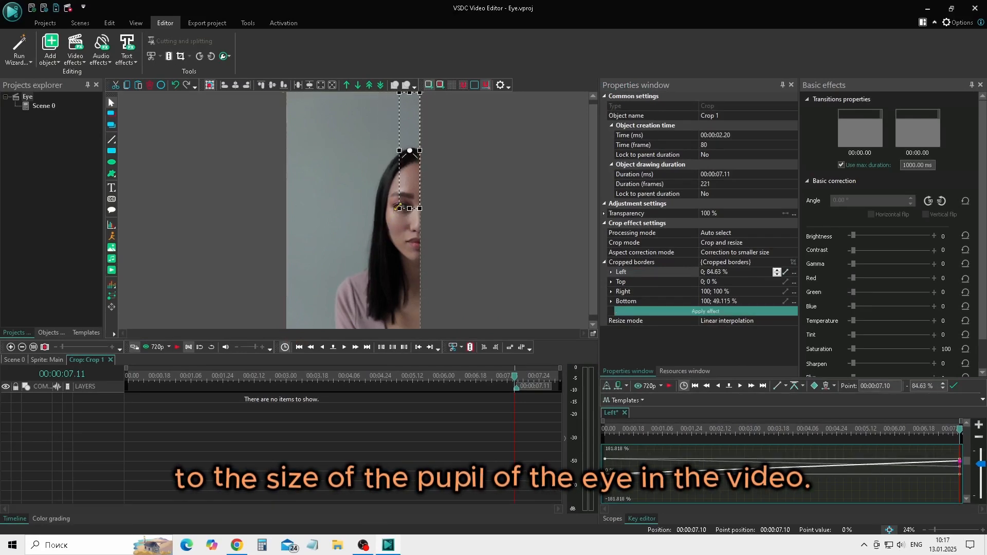
drag(420, 97, 406, 202)
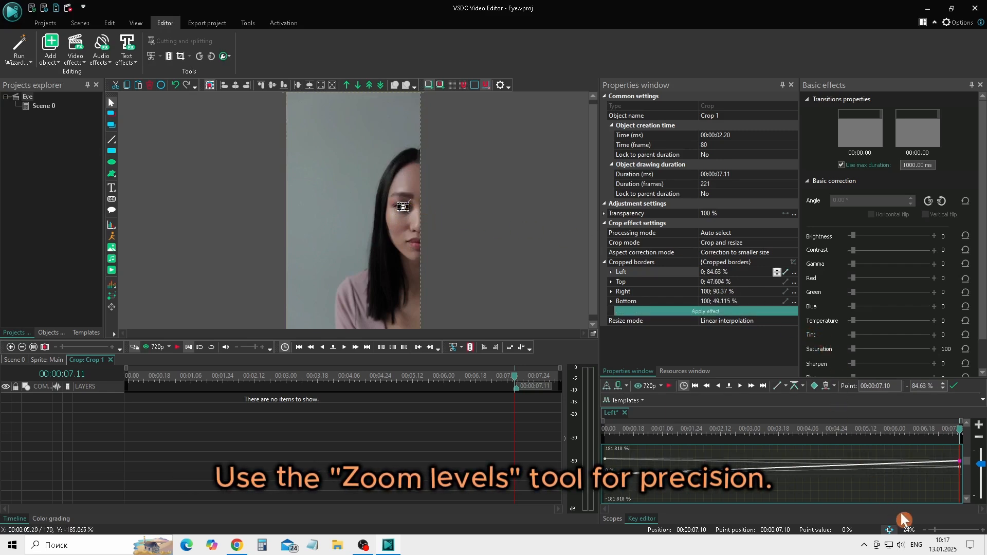
click(909, 530)
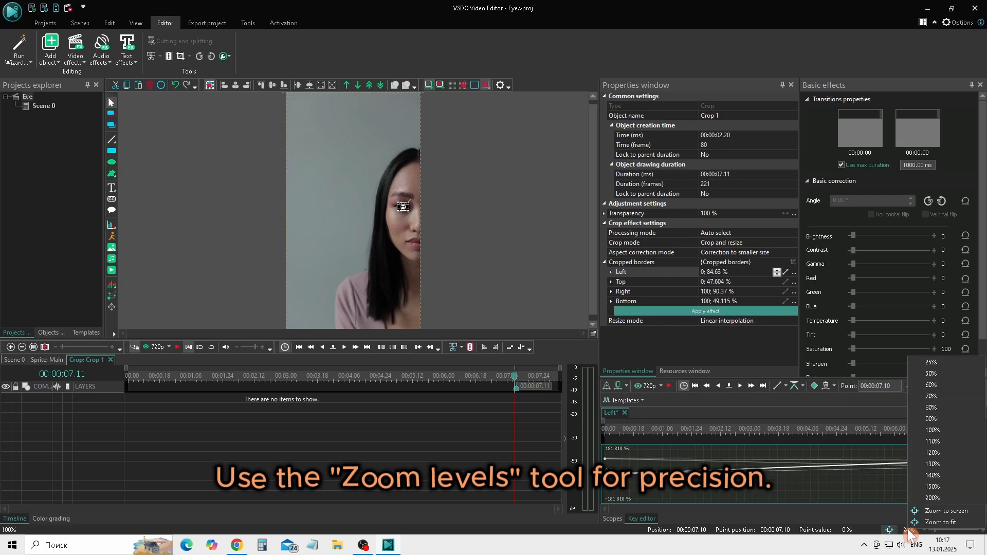
click(931, 430)
drag(460, 329, 509, 265)
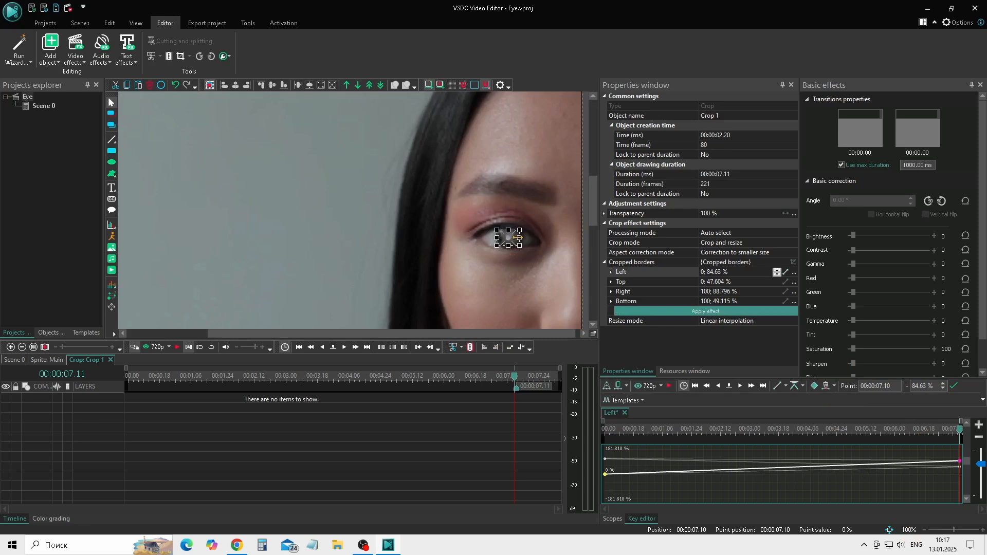
drag(502, 238, 509, 236)
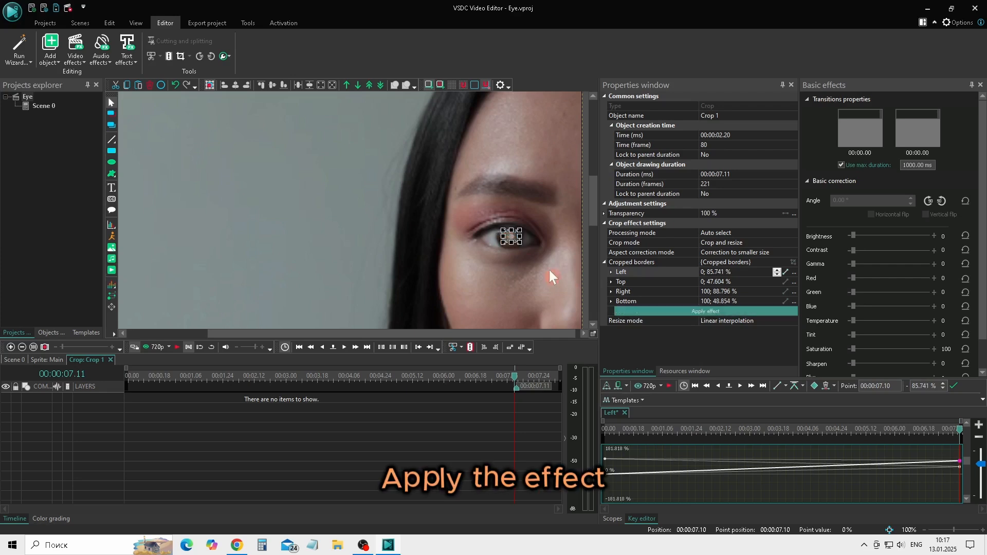
click(635, 312)
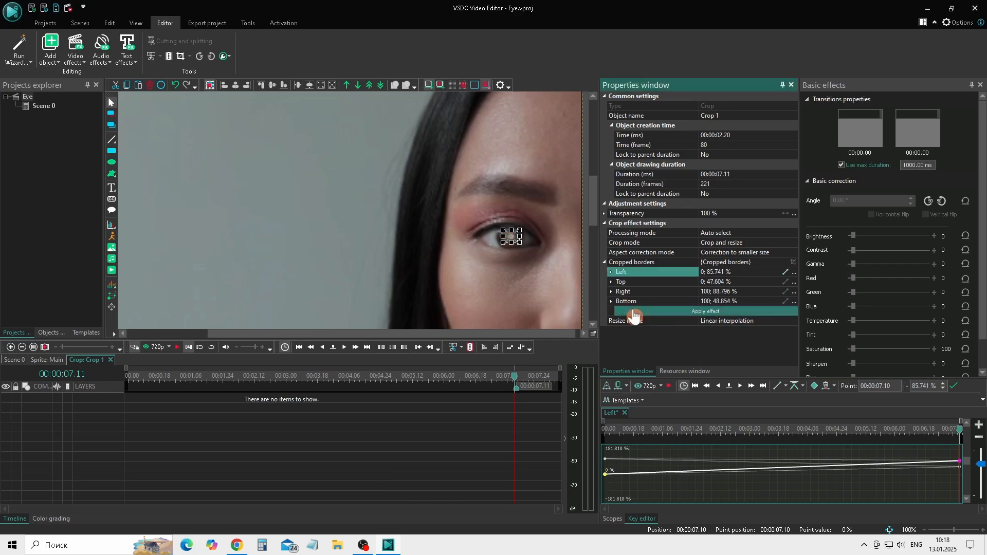
Fit the preview to the screen, return to the Main sprite and duplicate its Crop effect.
click(889, 530)
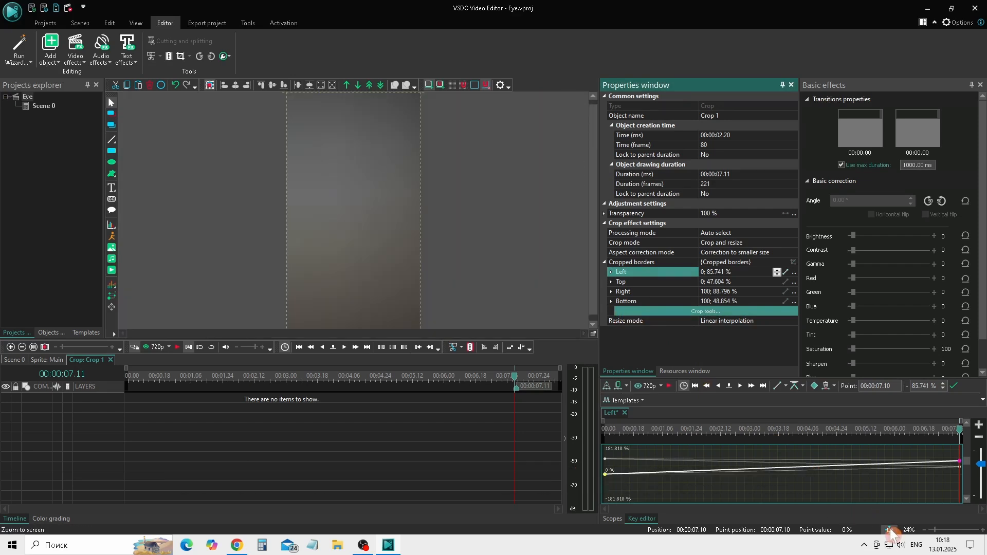
click(48, 360)
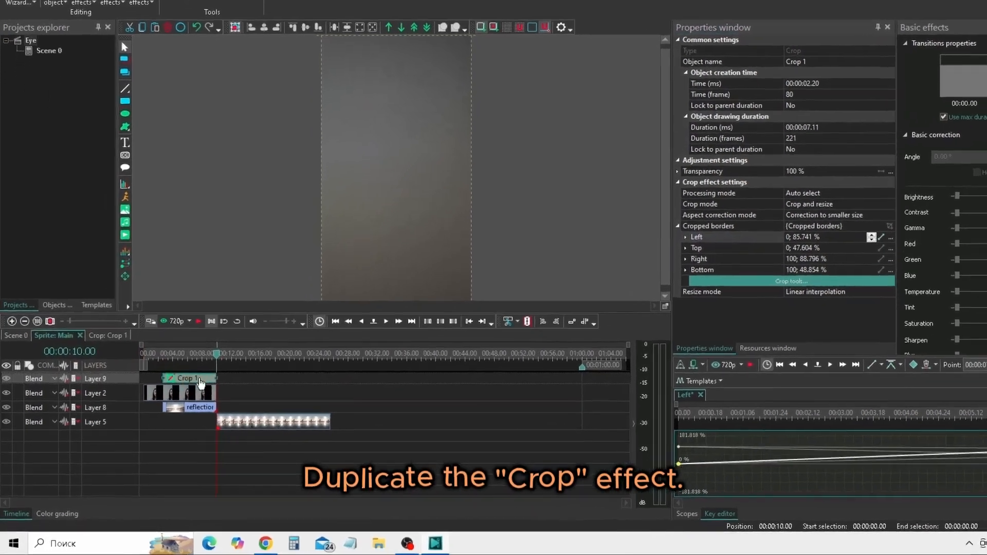
right_click(181, 404)
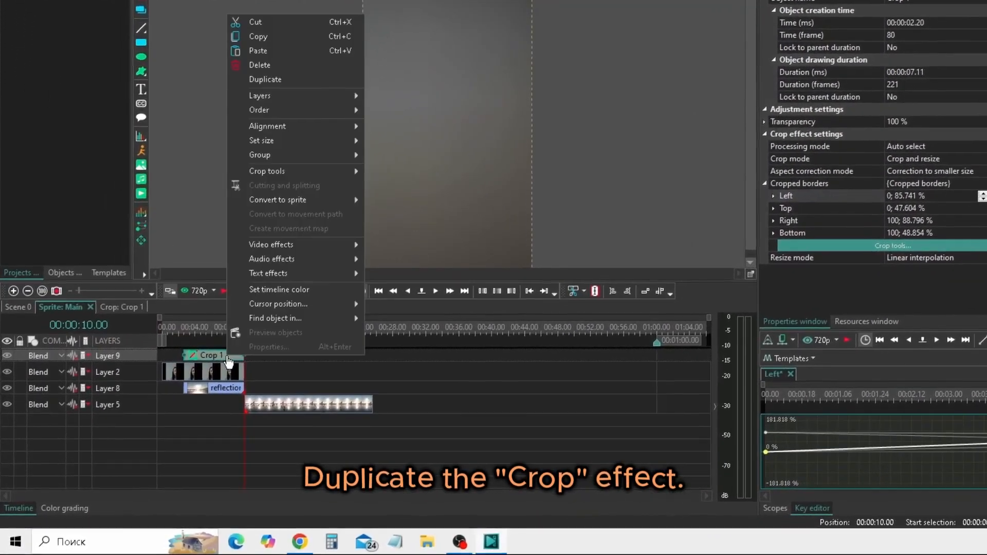
click(273, 80)
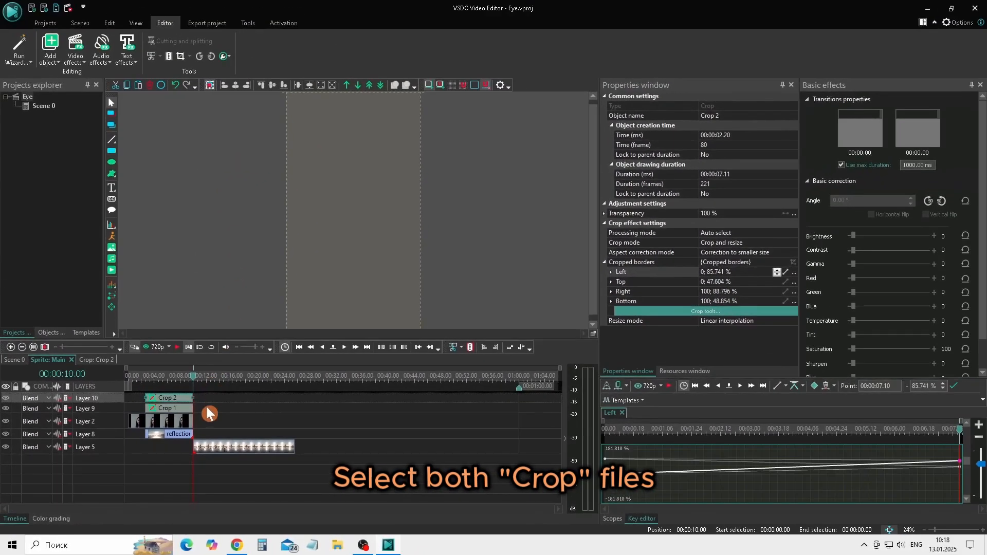
Select both Crop effects and arrange them in sequence so Crop 1 starts at 00:00:10.01, where Crop 2 ends, and deselect them.
drag(244, 381, 215, 367)
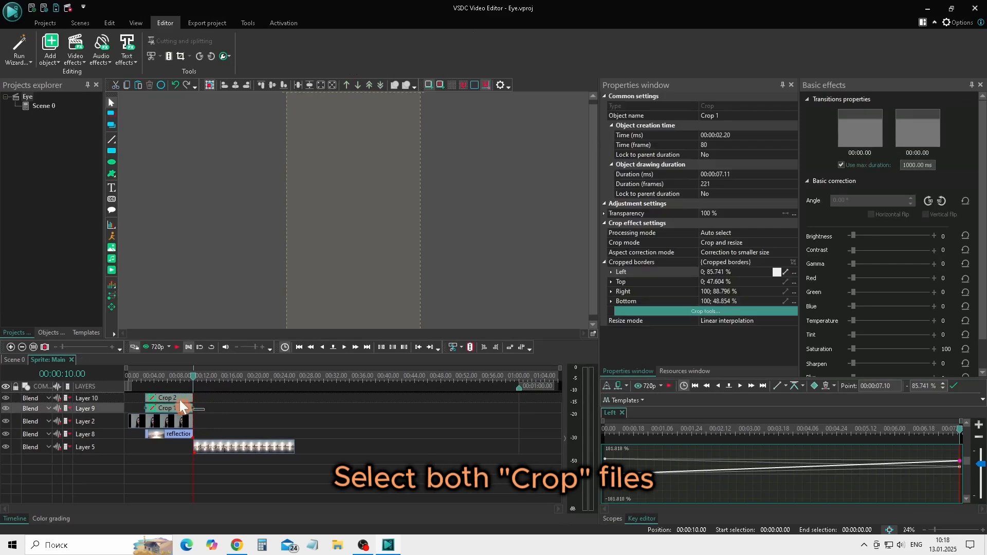
drag(179, 406, 180, 402)
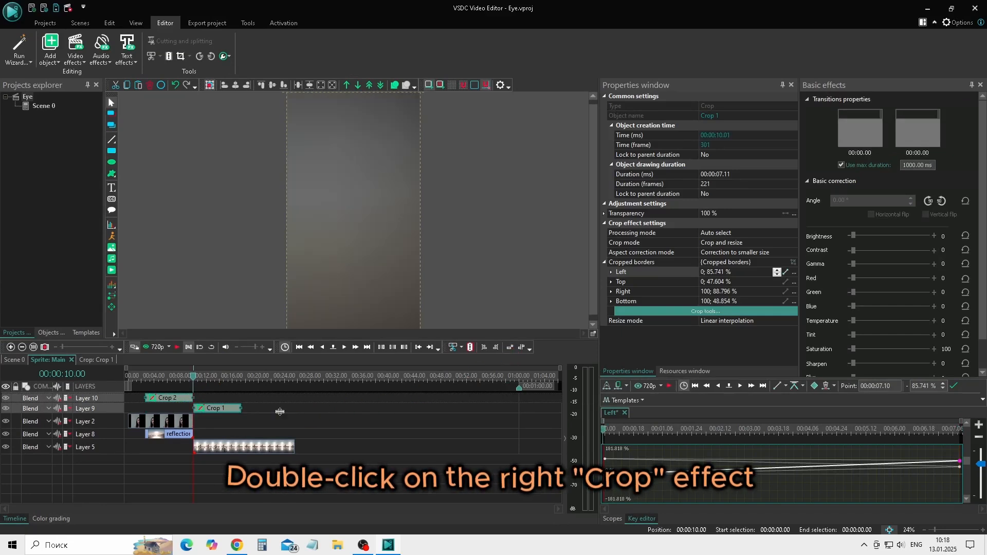
drag(279, 412, 280, 413)
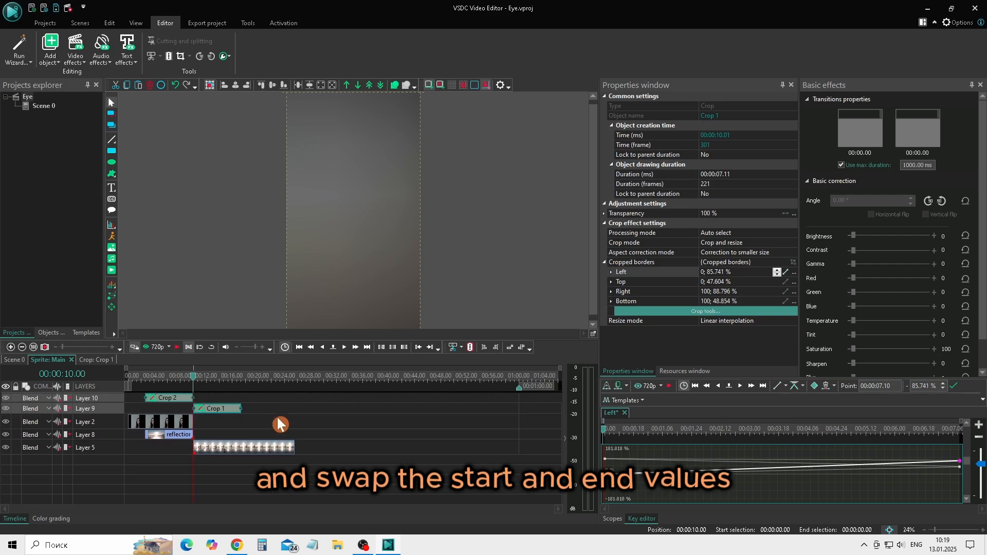
click(280, 423)
Open the Crop 1 effect and expand the initial and final values of its Left, Top, Right and Bottom borders.
double_click(232, 412)
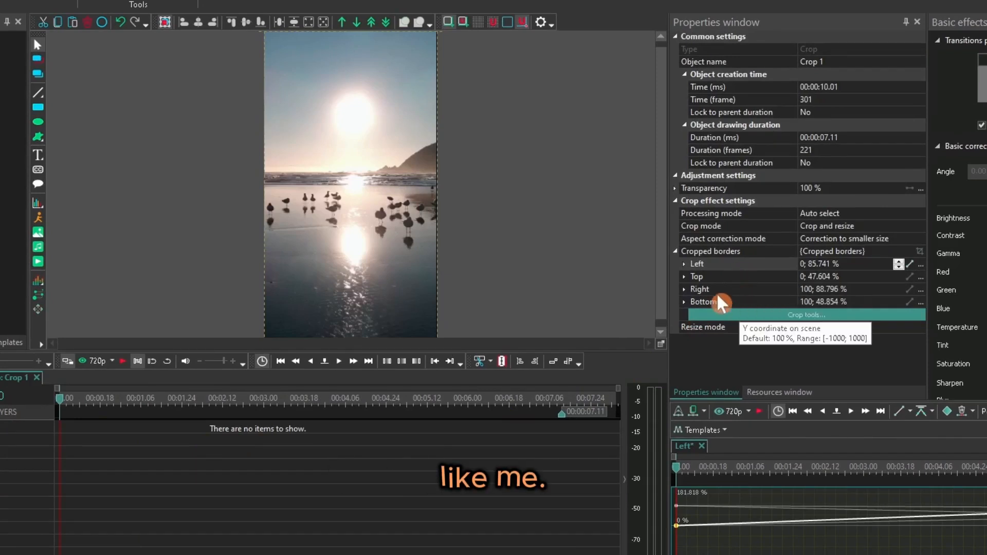
click(684, 264)
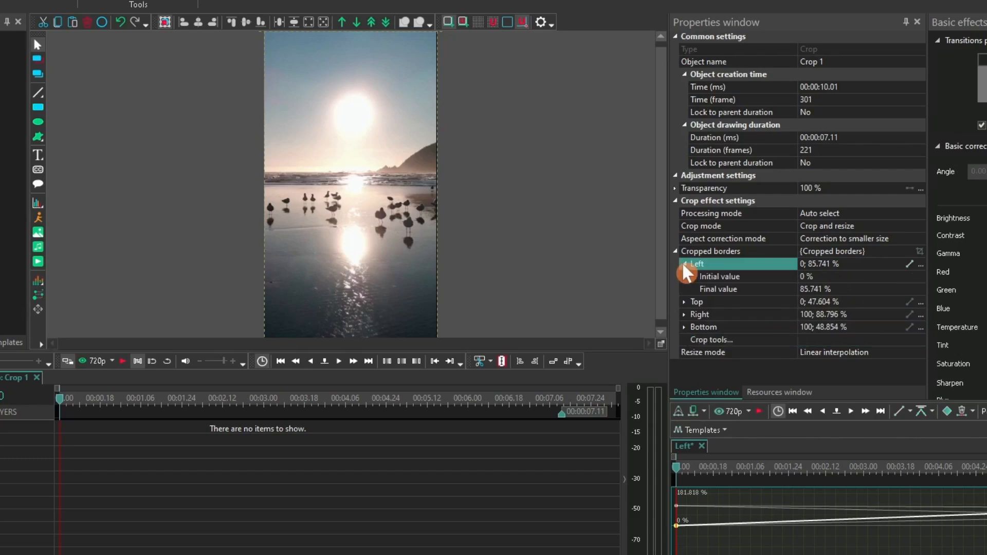
click(684, 302)
click(684, 340)
click(685, 378)
scroll(920, 369, down, 2)
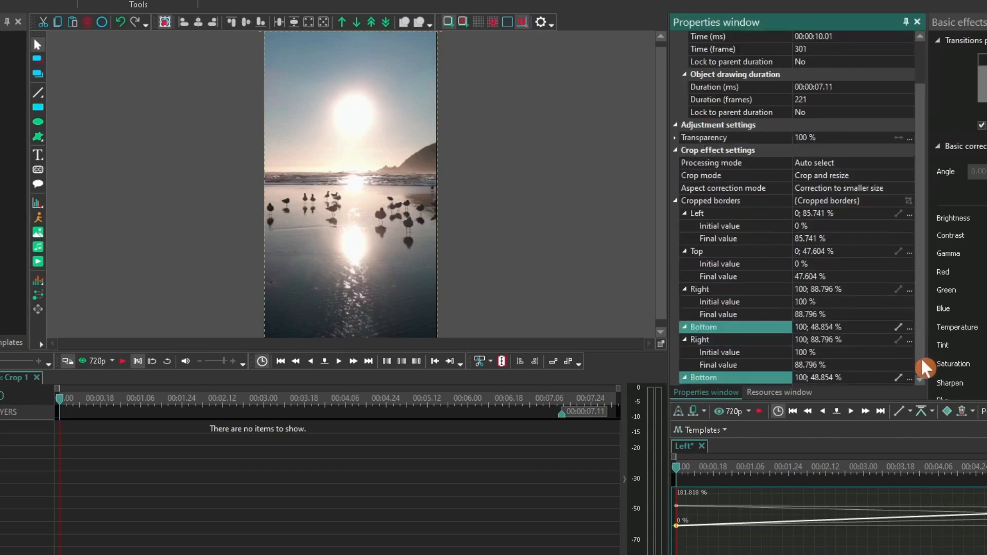
Swap the Left border's values in Crop 1: initial value 85.741 %, final value 0 %.
click(806, 238)
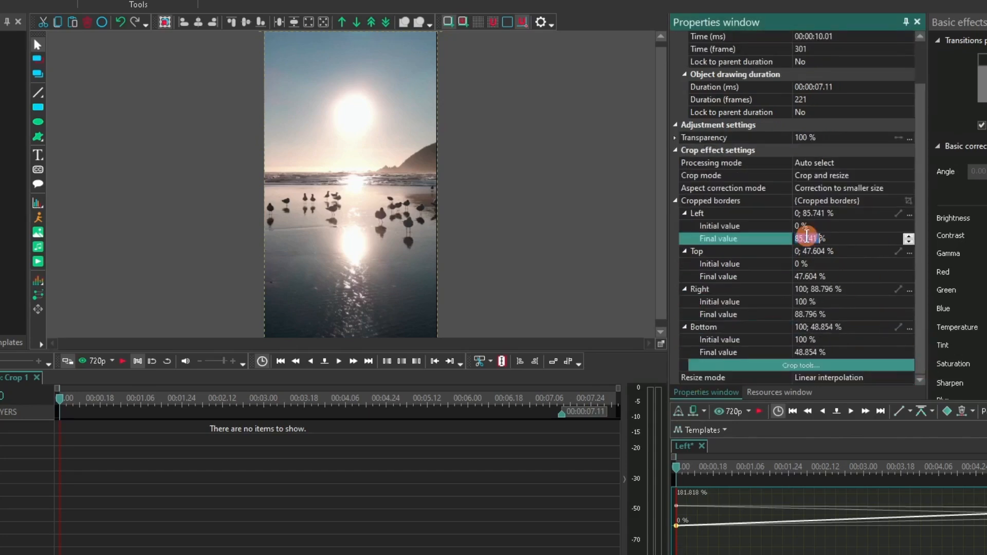
right_click(806, 238)
click(833, 282)
click(802, 226)
right_click(804, 227)
click(844, 284)
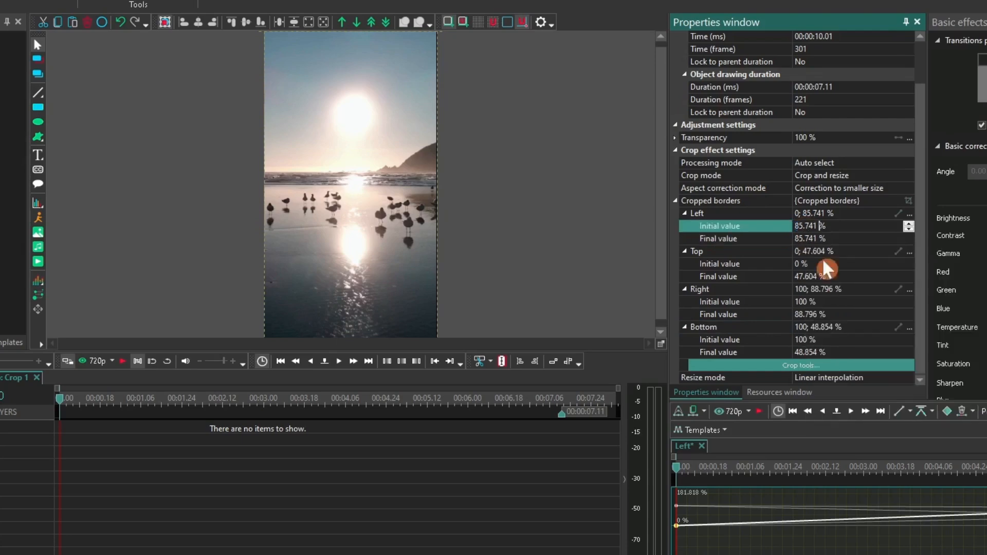
click(807, 237)
Swap the Top border's values in Crop 1: initial value 47.604 %, final value 0 %.
click(805, 277)
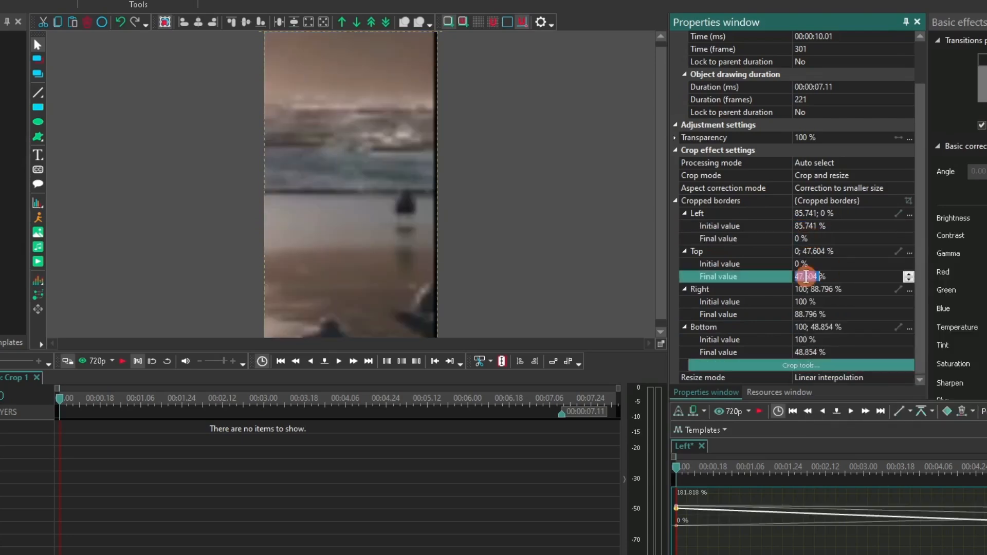
right_click(805, 278)
click(828, 323)
click(799, 264)
right_click(798, 264)
click(836, 320)
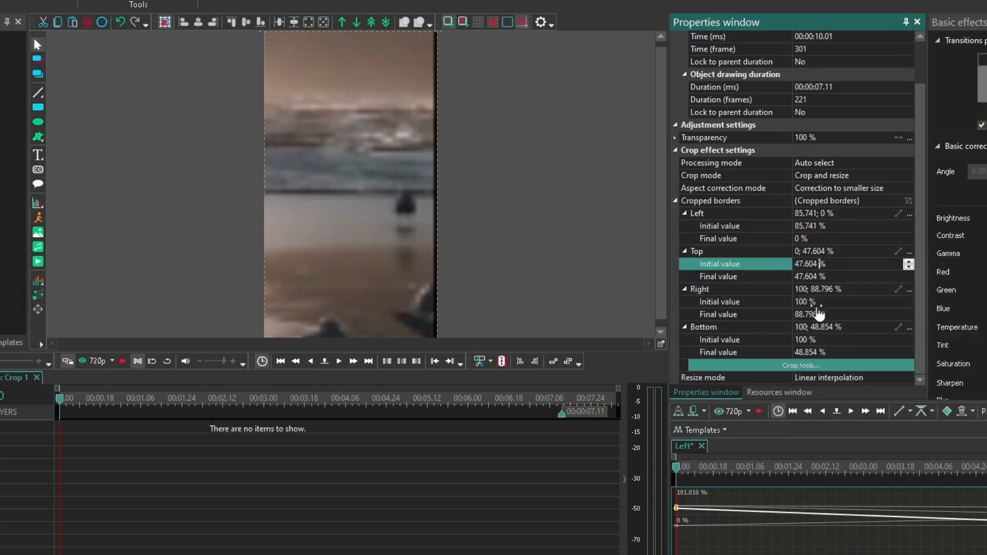
click(806, 276)
Swap the Right border's values in Crop 1: initial value 88.796 %, final value 100 %.
click(808, 315)
right_click(808, 315)
click(829, 359)
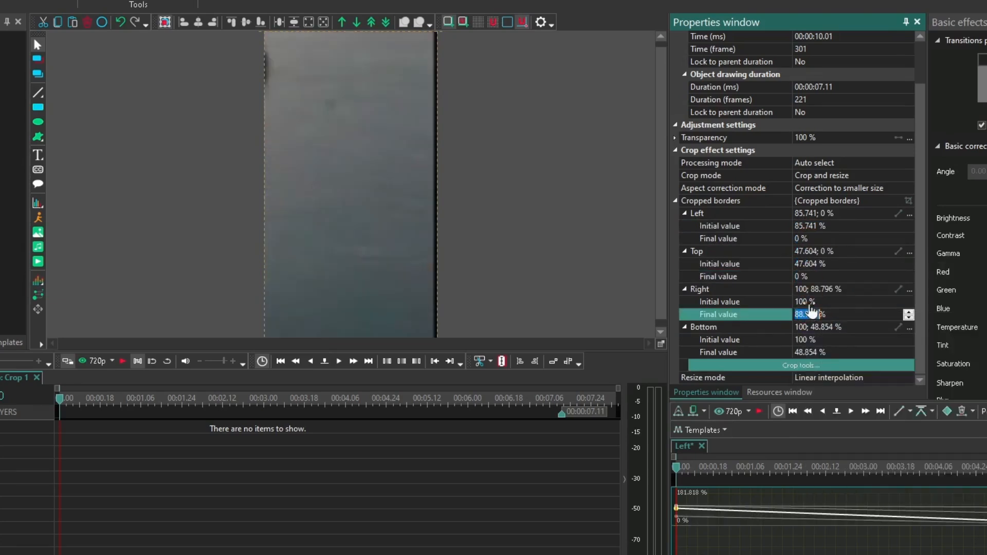
click(801, 302)
right_click(805, 303)
click(830, 362)
click(805, 312)
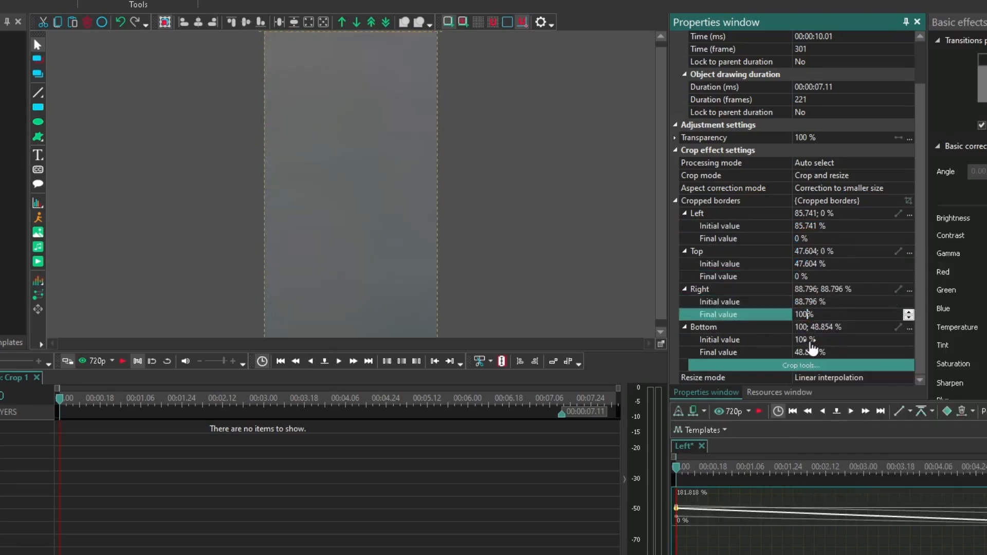
Swap the Bottom border's values to initial 48.854 % and final 100 %, and show the crop frame in the preview.
click(808, 350)
right_click(807, 347)
click(824, 390)
click(805, 340)
right_click(803, 341)
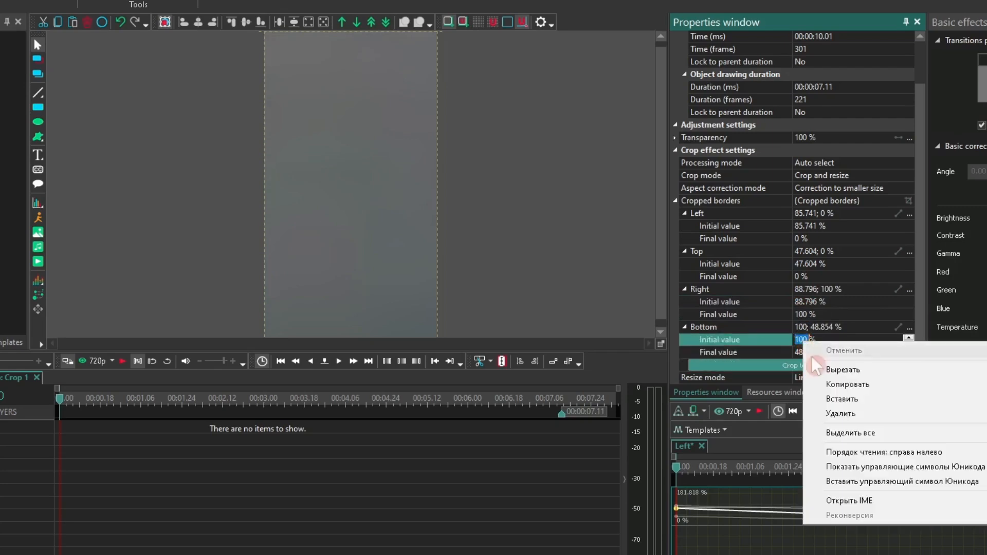
click(837, 398)
click(805, 352)
text(100)
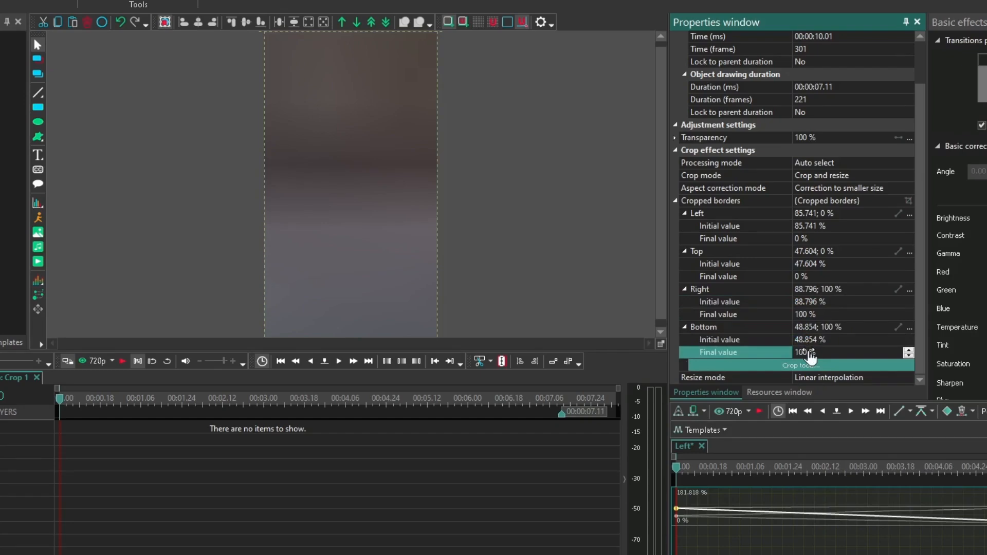
click(855, 366)
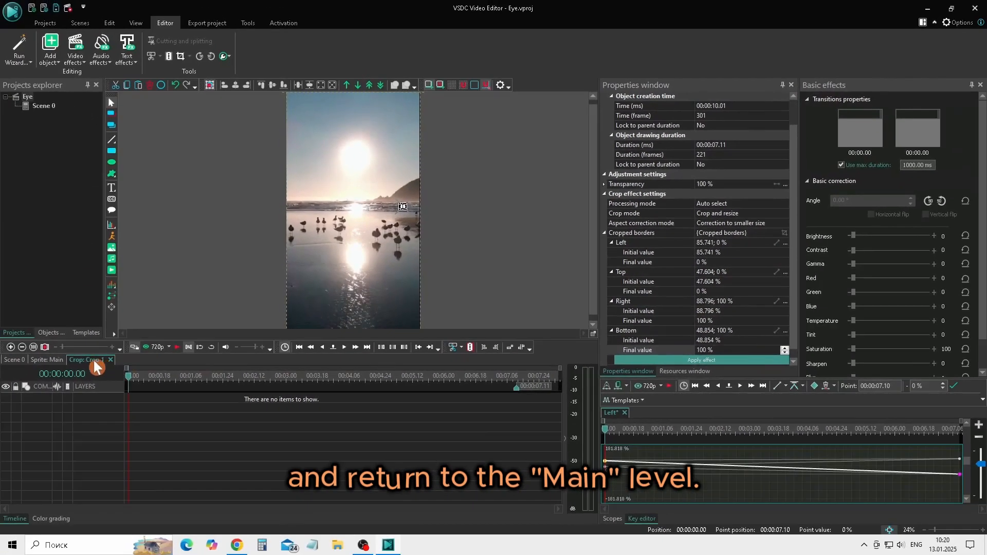
With nothing selected in the Main sprite, add a Motion blur effect from manual position 00:00:10.01 with a duration of 00:00:02.00.
click(57, 360)
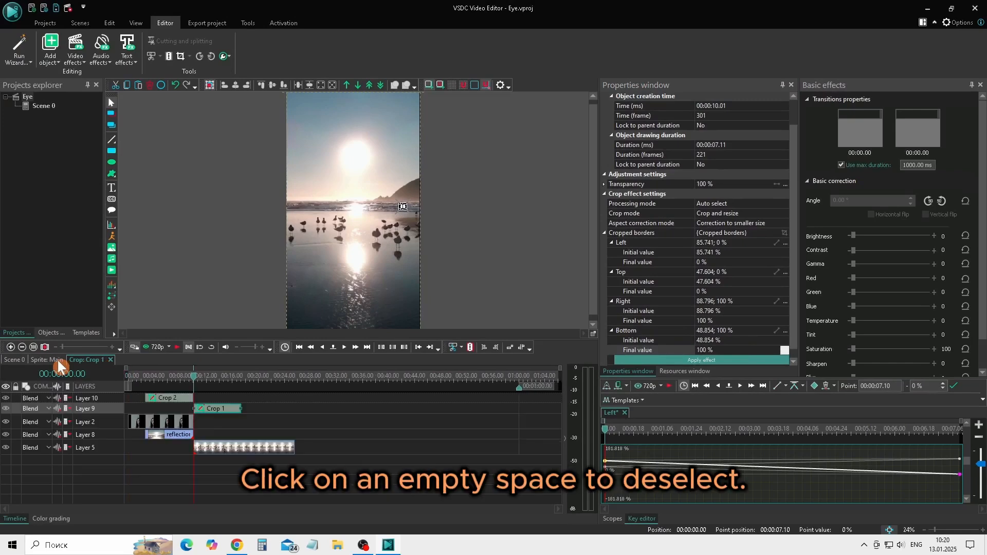
click(262, 423)
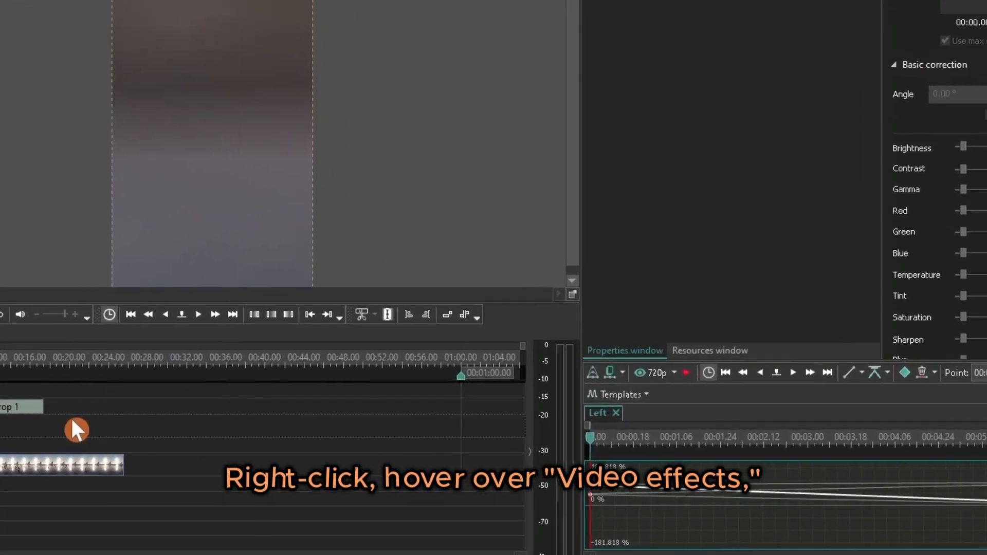
right_click(260, 424)
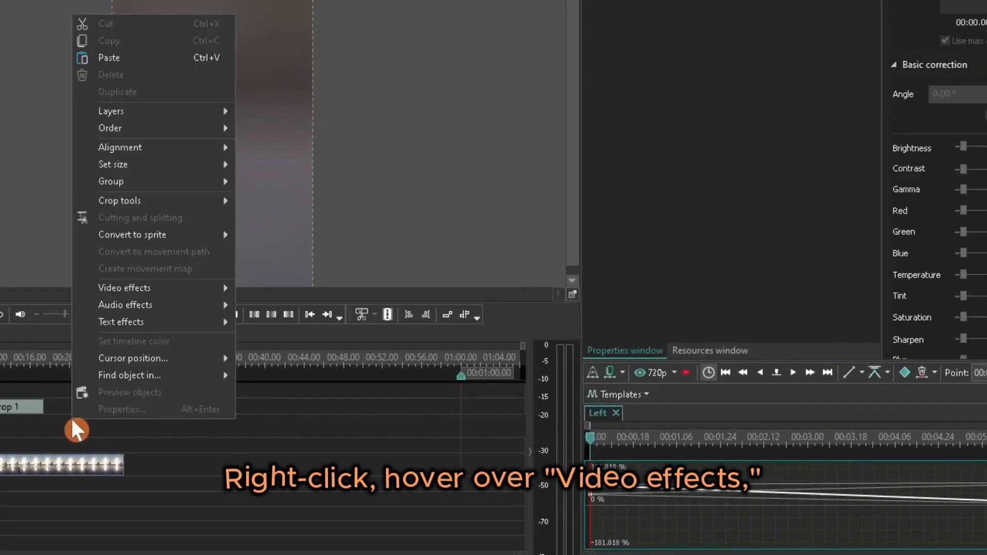
mouse_move(153, 291)
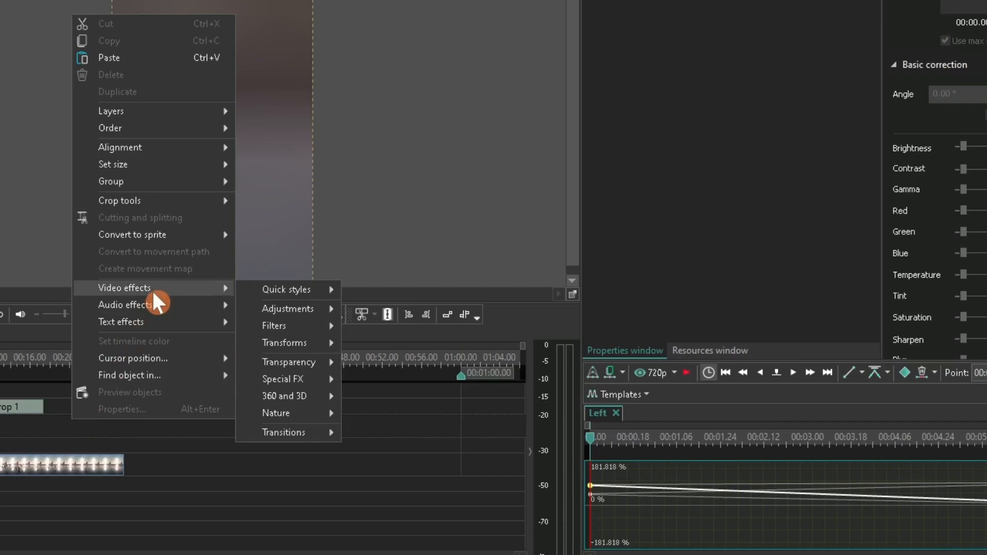
mouse_move(280, 320)
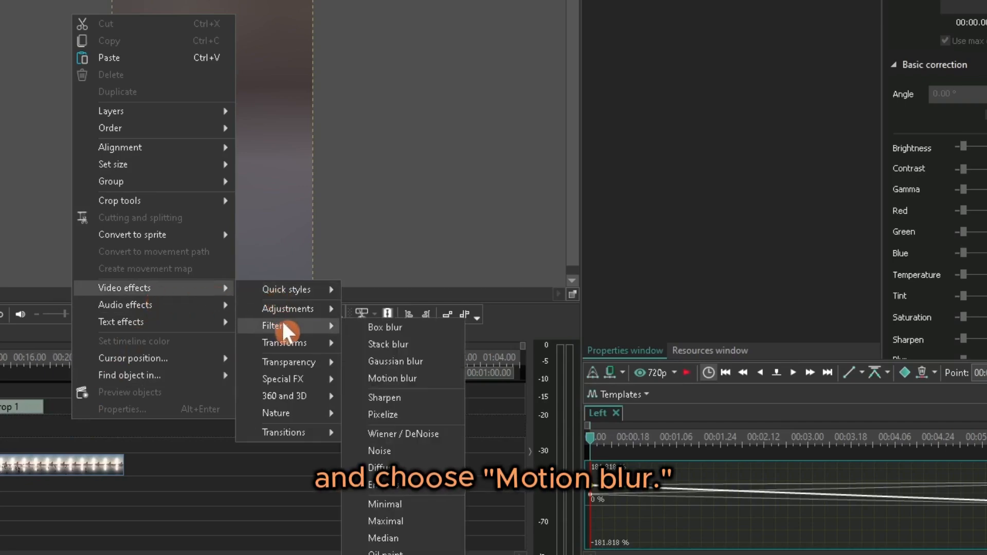
click(400, 376)
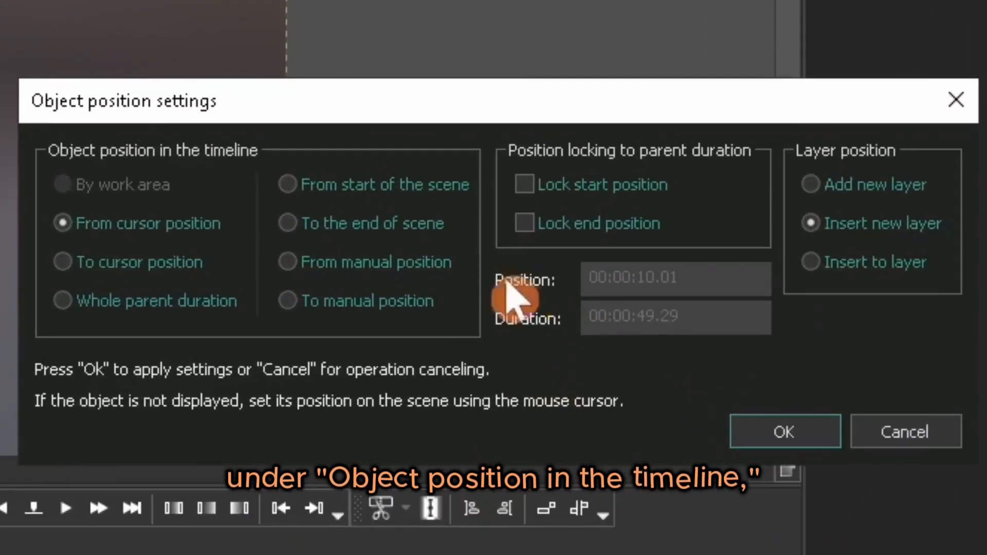
click(387, 267)
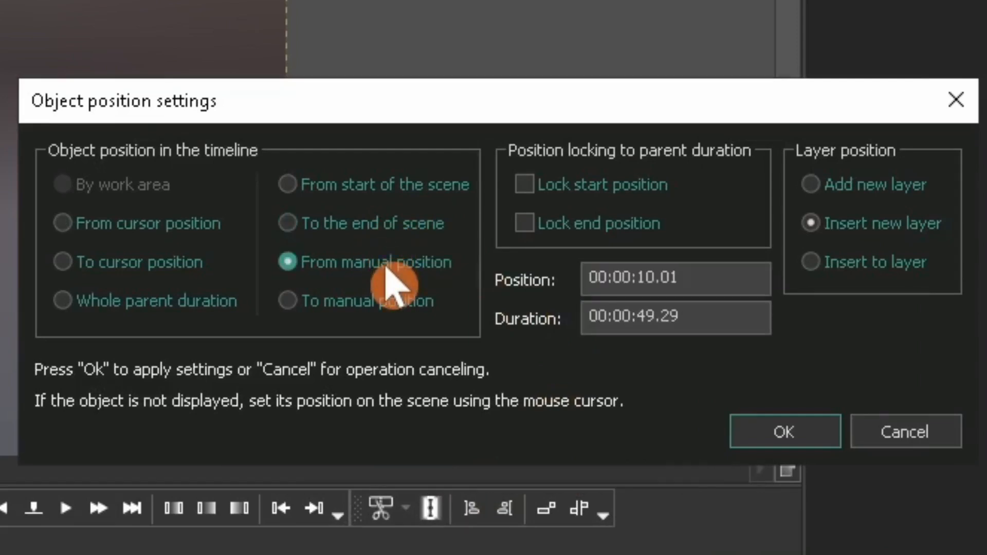
drag(637, 315, 754, 325)
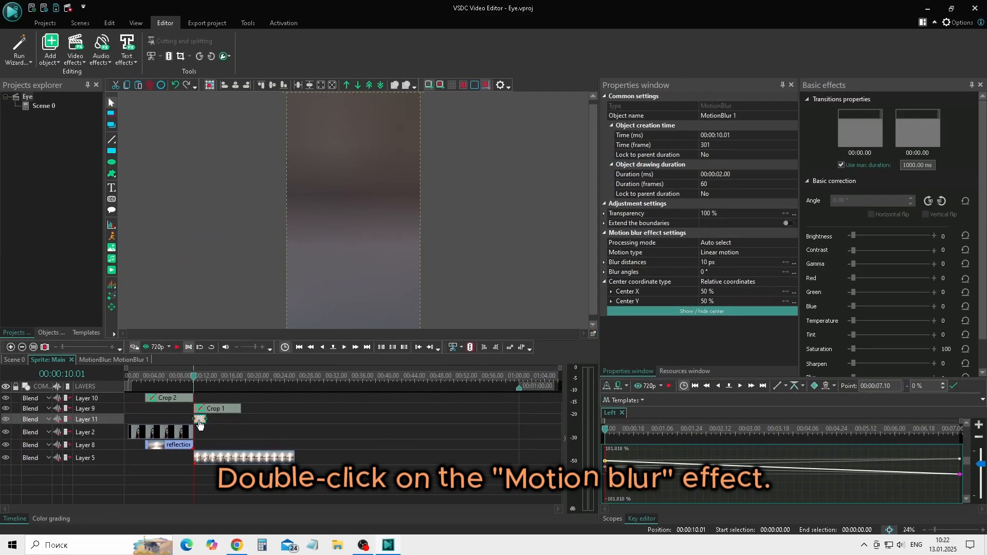
Open the Motion blur effect and set its motion type to Zoom motion.
double_click(199, 419)
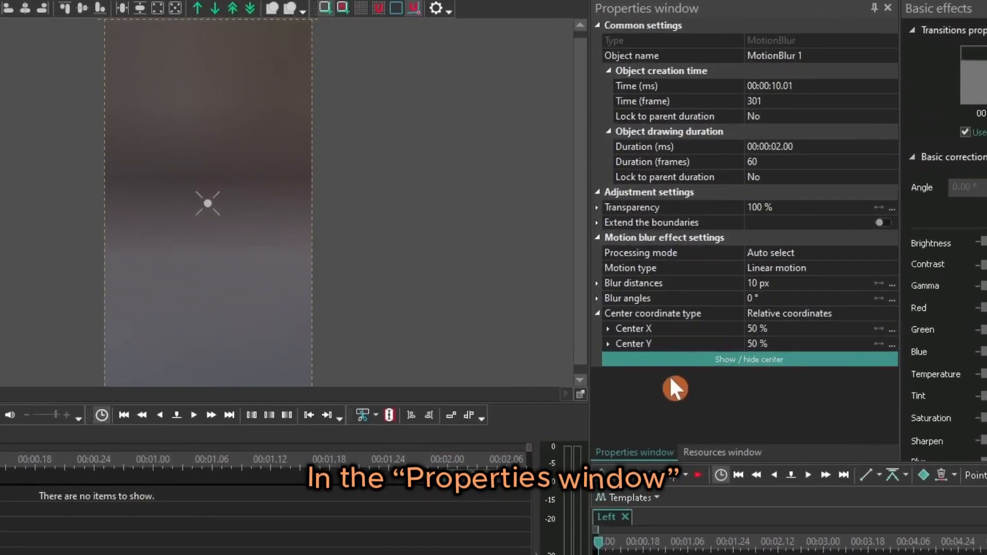
click(825, 260)
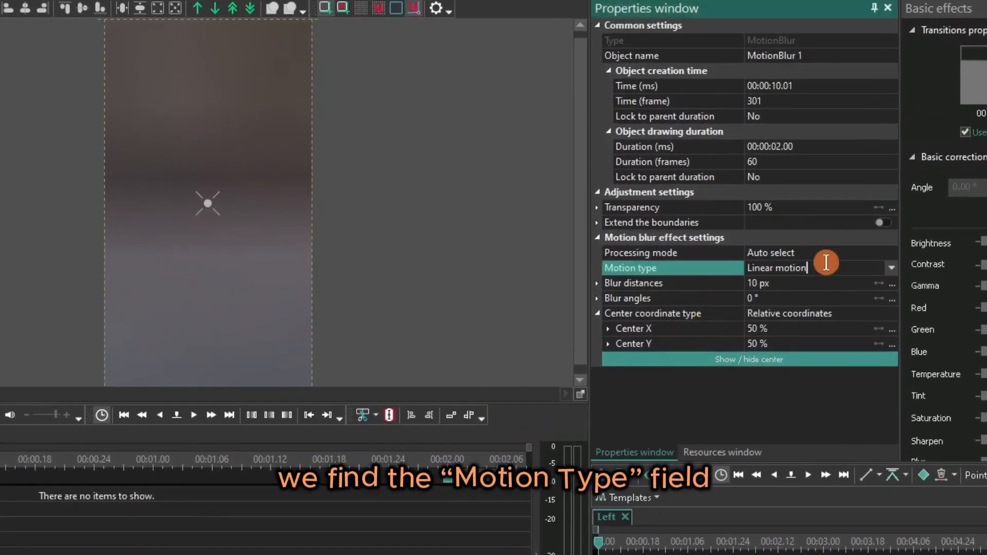
click(892, 269)
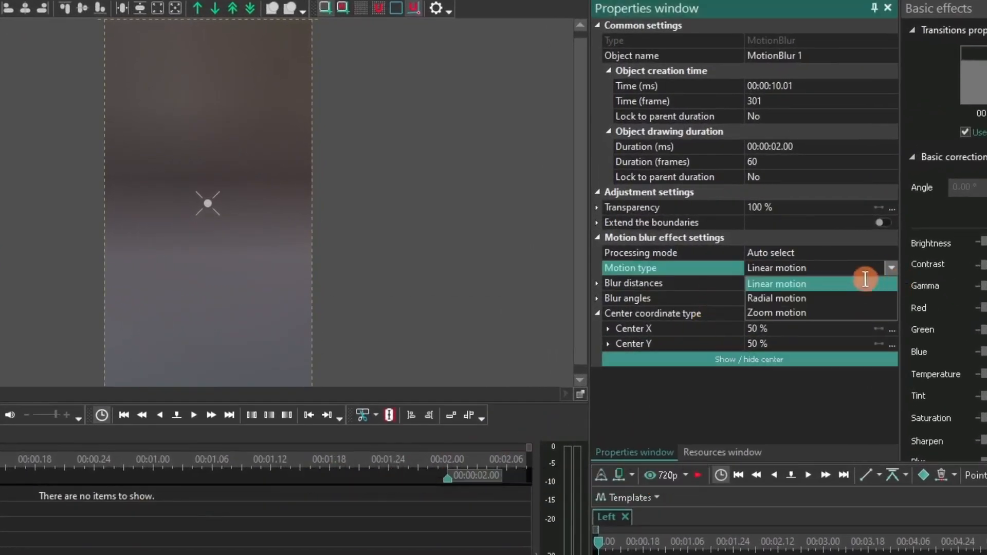
click(836, 310)
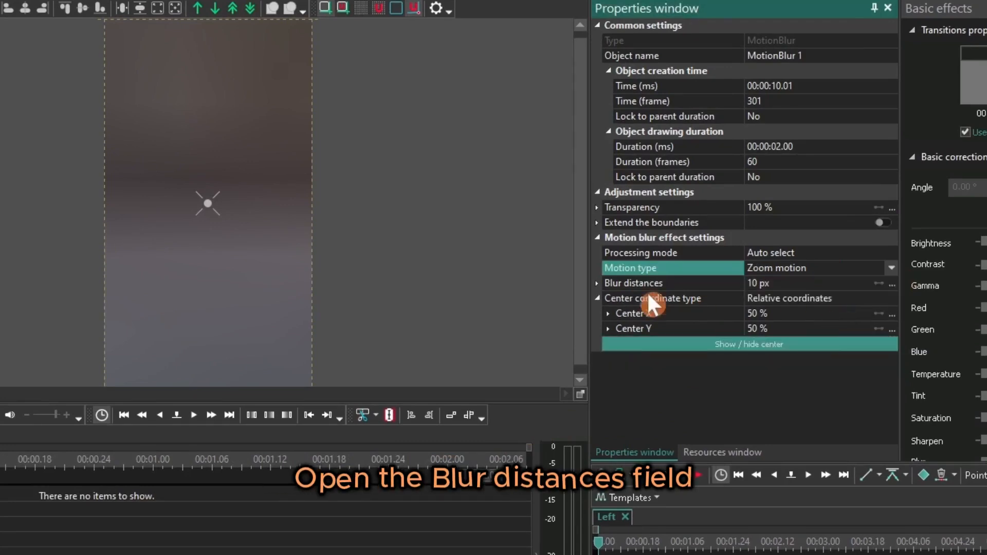
Set the Motion blur's blur distances to an initial value of 100 px and a final value of 0 px.
click(597, 282)
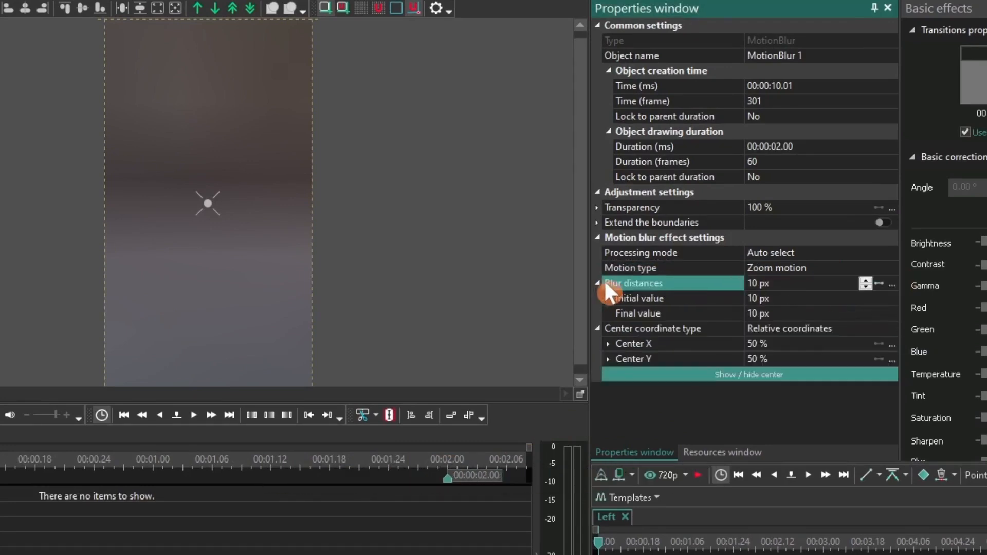
click(750, 298)
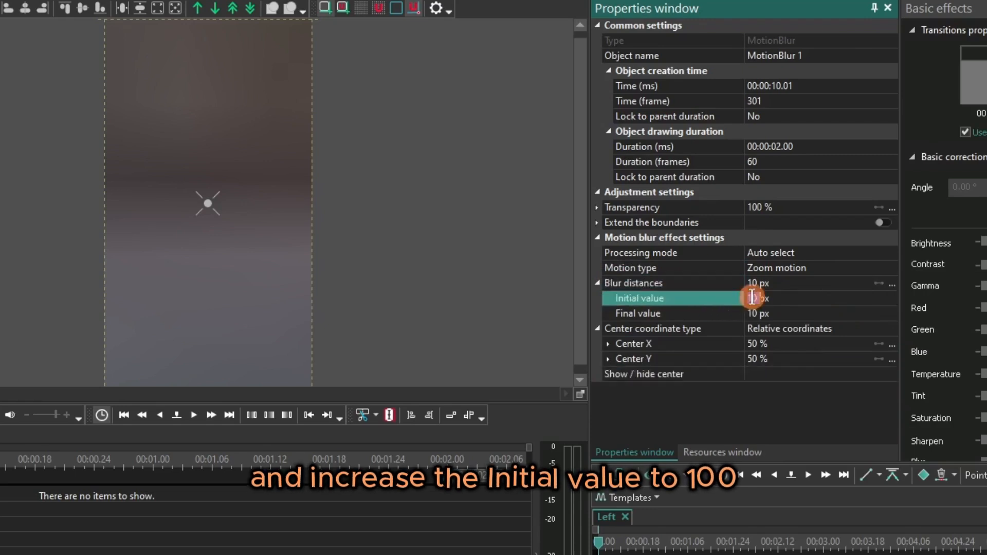
text(100)
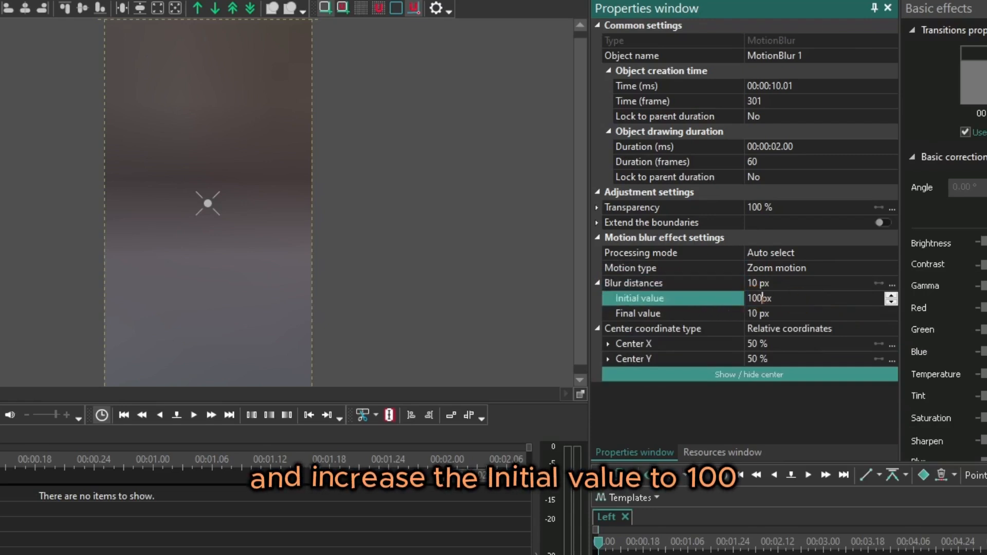
key(Return)
click(751, 314)
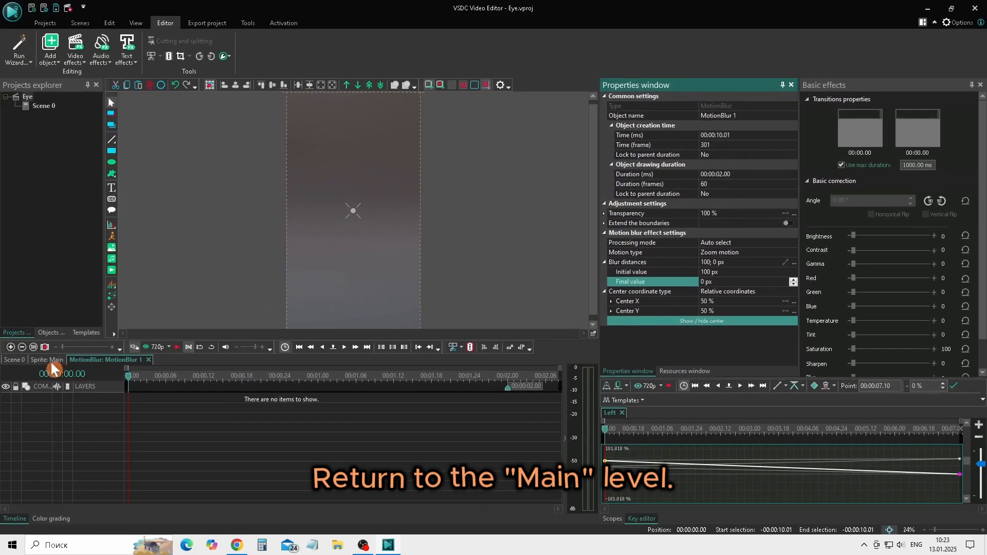
Move the cursor to the end of the second reflection clip at 00:00:25.19 and shorten the Main sprite in Scene 0 to that point.
click(50, 360)
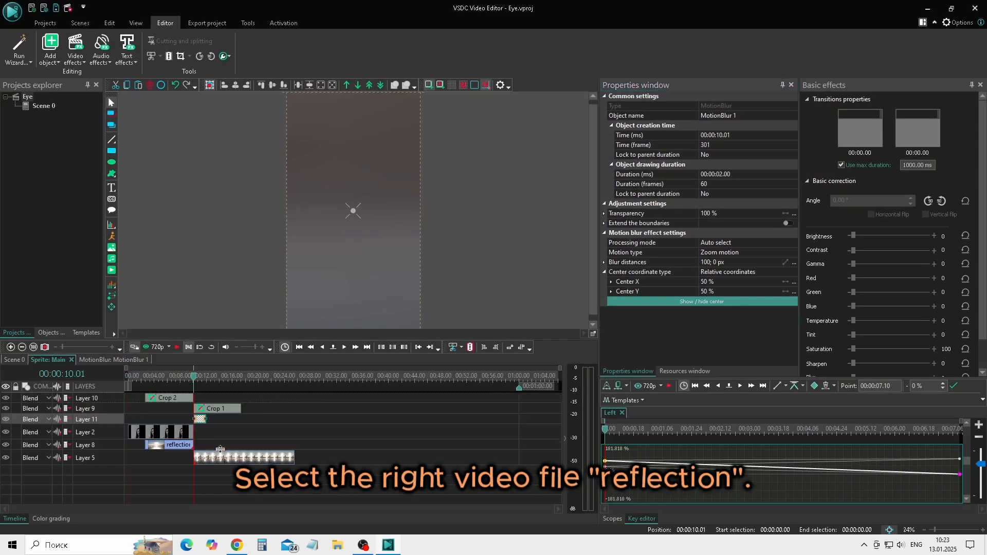
click(228, 459)
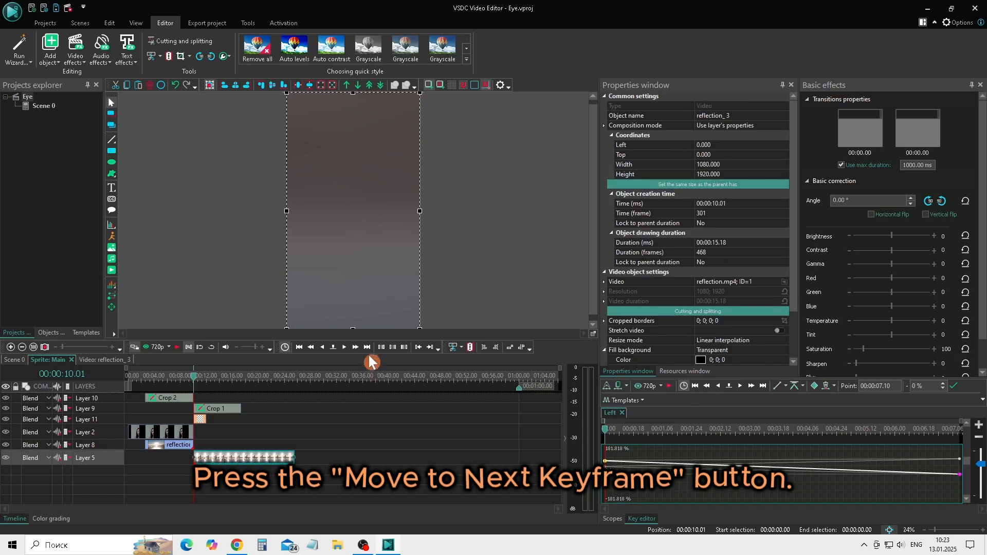
click(367, 348)
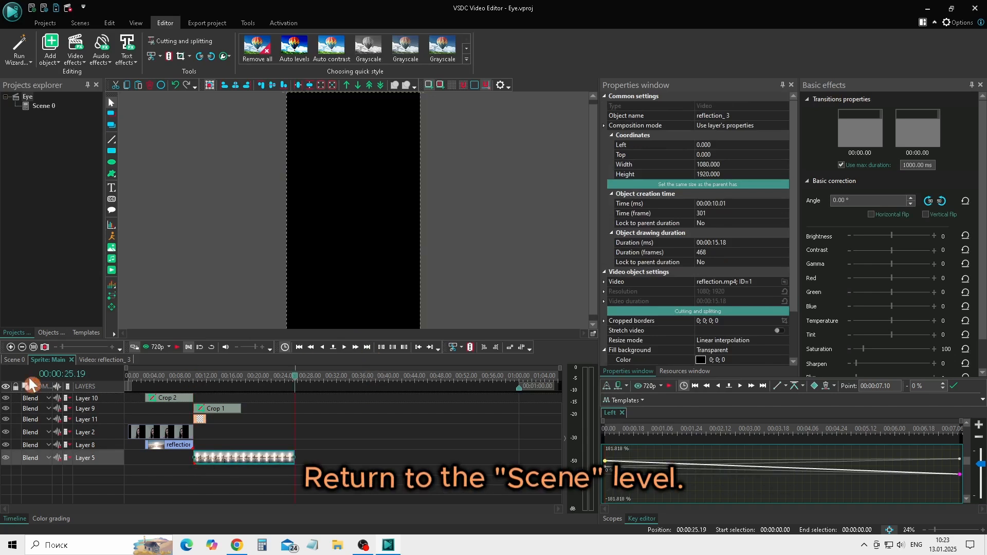
click(14, 360)
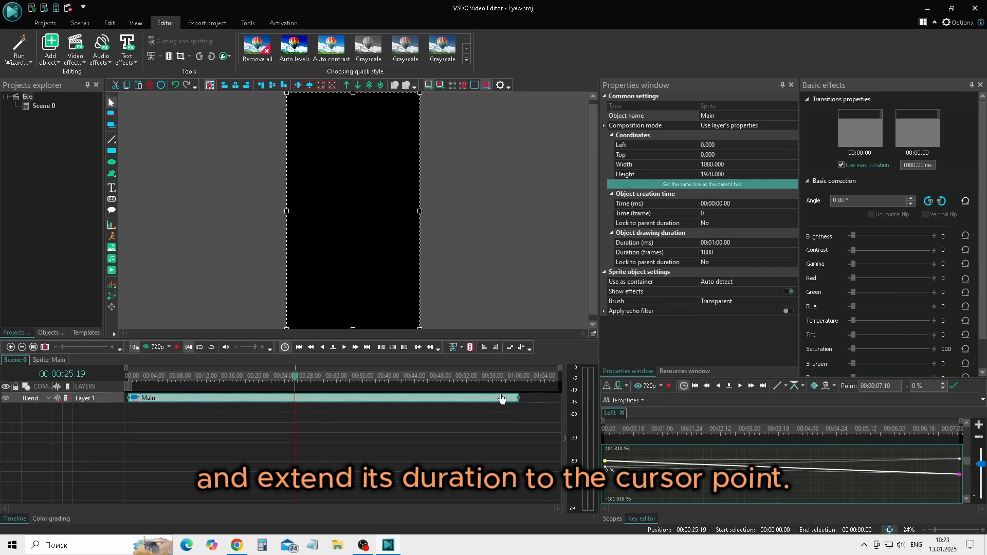
drag(518, 398, 293, 400)
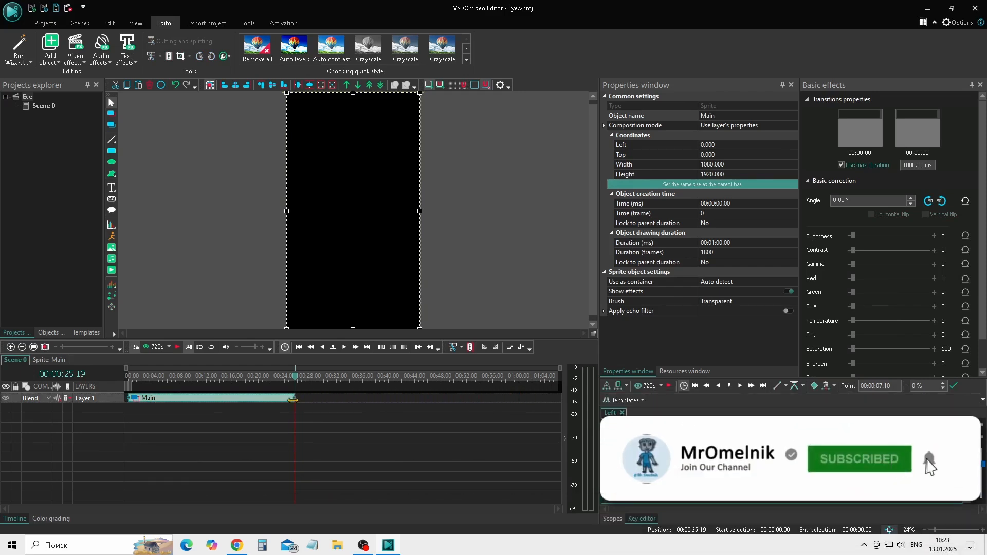